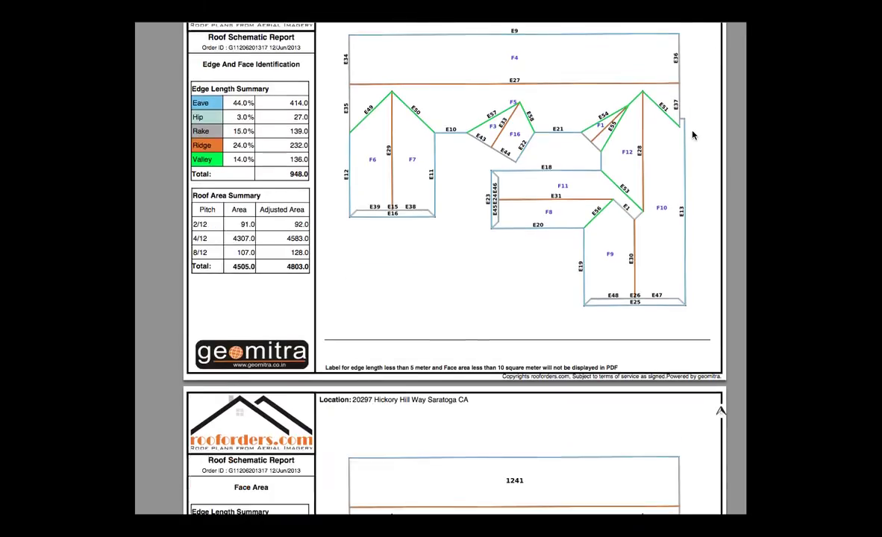
Scroll the roof report past the pitch, obstruction and hatched pages to the OH Image aerial photo.
{"action": "scroll", "coordinate": [692, 134], "scroll_direction": "down", "scroll_amount": 3}
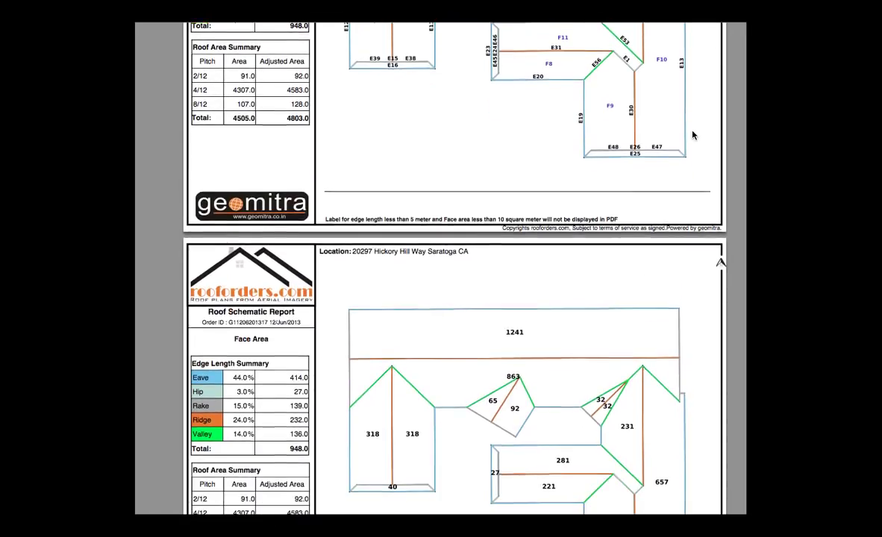
{"action": "scroll", "coordinate": [693, 134], "scroll_direction": "down", "scroll_amount": 3}
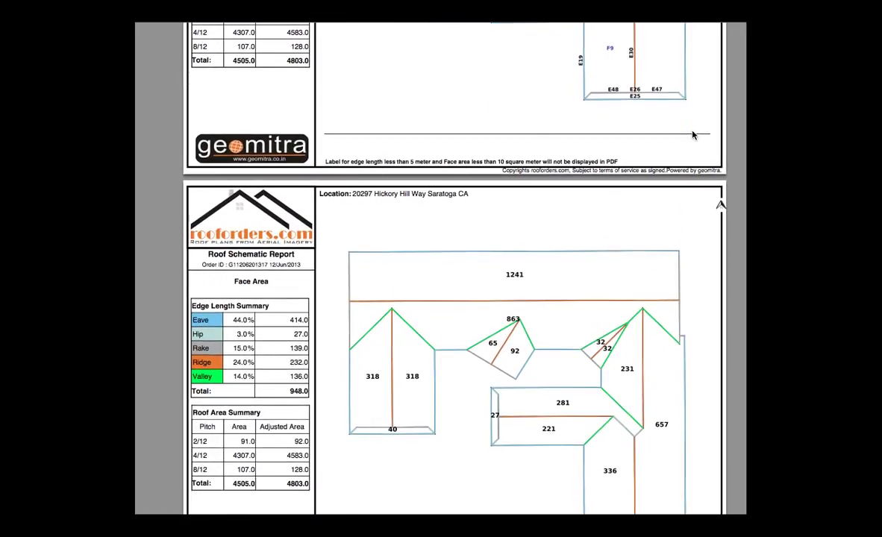
{"action": "scroll", "coordinate": [692, 134], "scroll_direction": "down", "scroll_amount": 1}
{"action": "scroll", "coordinate": [692, 134], "scroll_direction": "down", "scroll_amount": 3}
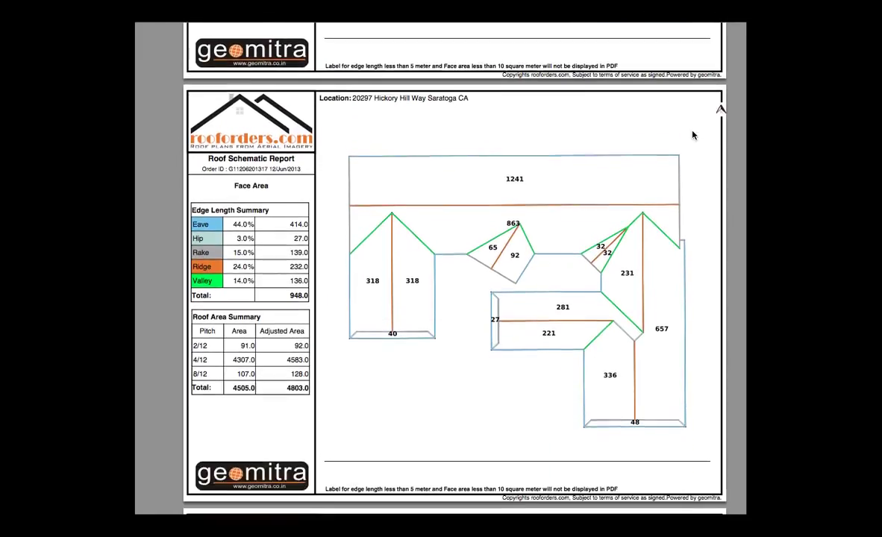
{"action": "scroll", "coordinate": [693, 134], "scroll_direction": "down", "scroll_amount": 3}
{"action": "scroll", "coordinate": [692, 134], "scroll_direction": "down", "scroll_amount": 3}
{"action": "scroll", "coordinate": [693, 134], "scroll_direction": "down", "scroll_amount": 3}
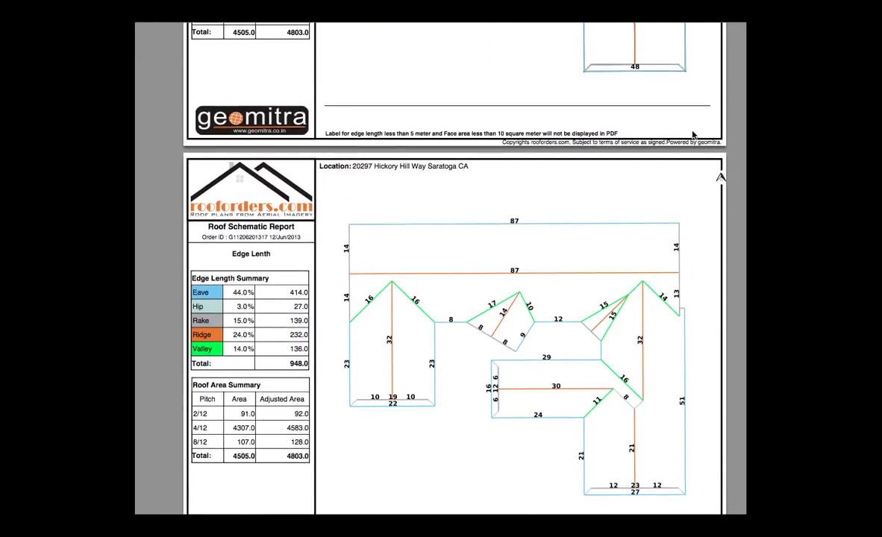
{"action": "scroll", "coordinate": [692, 134], "scroll_direction": "down", "scroll_amount": 3}
{"action": "scroll", "coordinate": [693, 135], "scroll_direction": "down", "scroll_amount": 5}
{"action": "scroll", "coordinate": [692, 134], "scroll_direction": "down", "scroll_amount": 4}
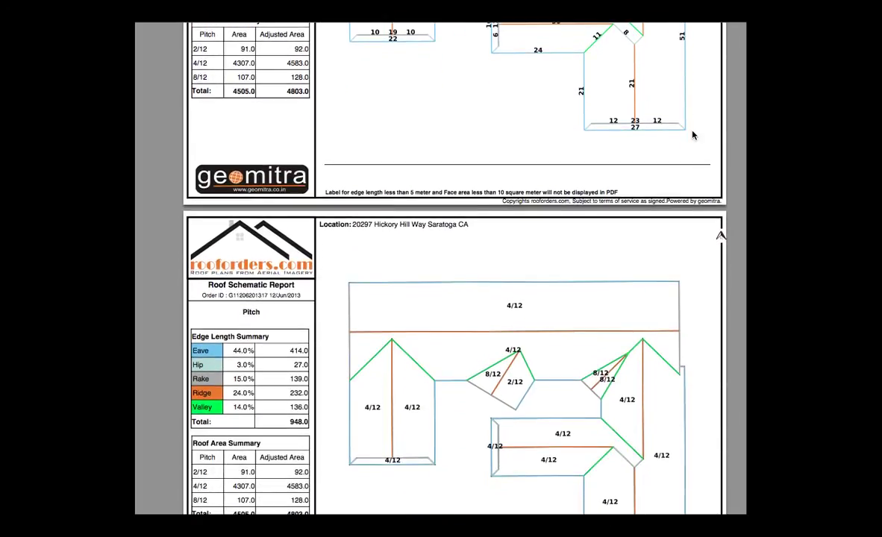
{"action": "scroll", "coordinate": [692, 134], "scroll_direction": "down", "scroll_amount": 3}
{"action": "scroll", "coordinate": [693, 134], "scroll_direction": "down", "scroll_amount": 2}
{"action": "scroll", "coordinate": [692, 135], "scroll_direction": "down", "scroll_amount": 2}
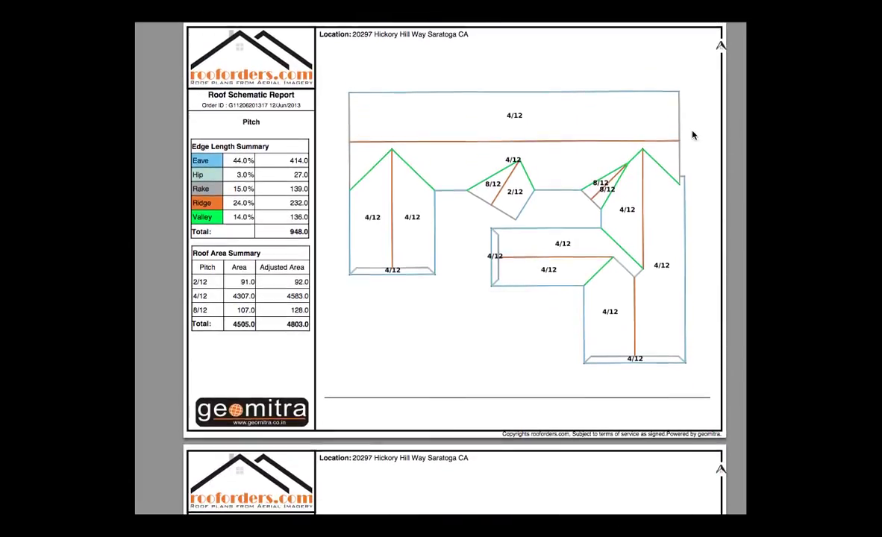
{"action": "scroll", "coordinate": [693, 134], "scroll_direction": "down", "scroll_amount": 4}
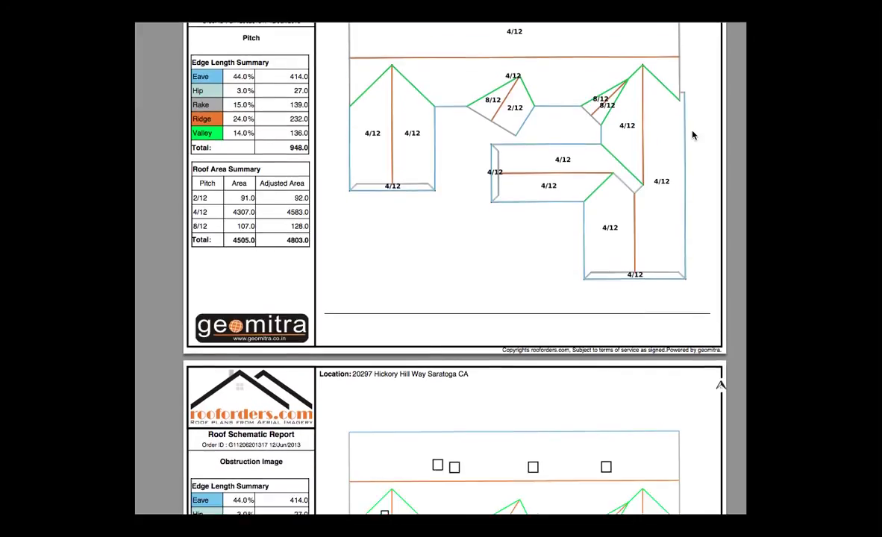
{"action": "scroll", "coordinate": [692, 134], "scroll_direction": "down", "scroll_amount": 3}
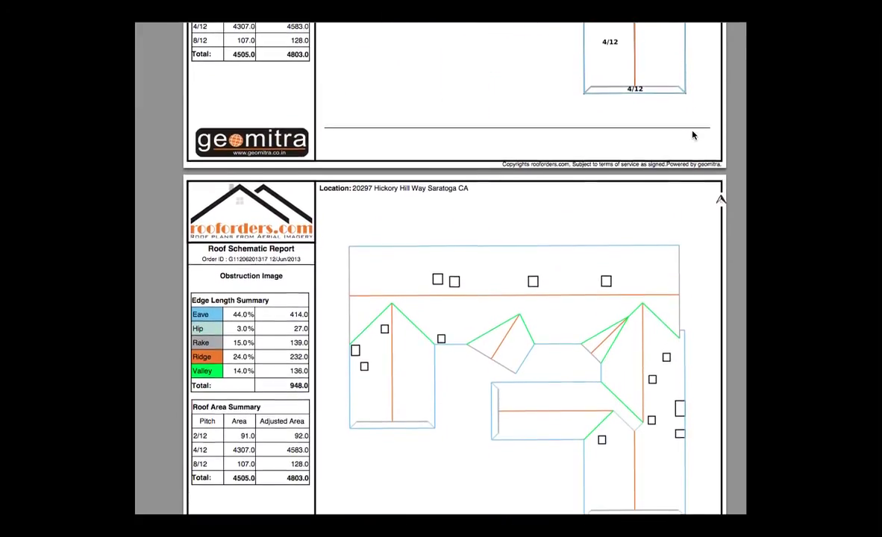
{"action": "scroll", "coordinate": [693, 134], "scroll_direction": "down", "scroll_amount": 2}
{"action": "scroll", "coordinate": [692, 134], "scroll_direction": "down", "scroll_amount": 1}
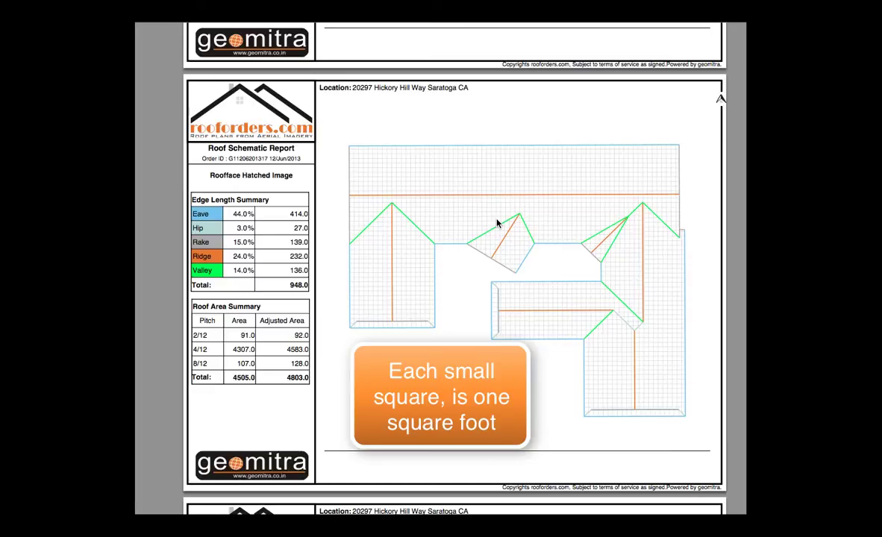
{"action": "scroll", "coordinate": [497, 223], "scroll_direction": "up", "scroll_amount": 10}
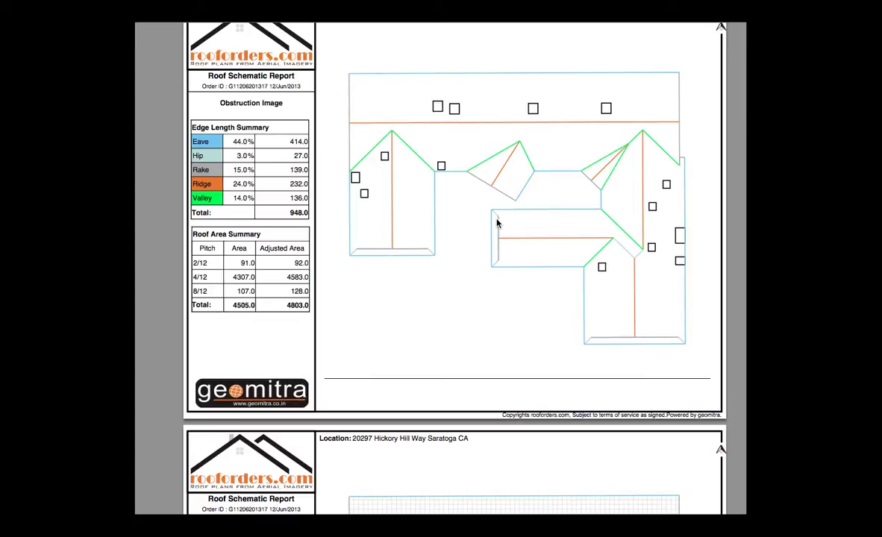
{"action": "scroll", "coordinate": [497, 223], "scroll_direction": "down", "scroll_amount": 6}
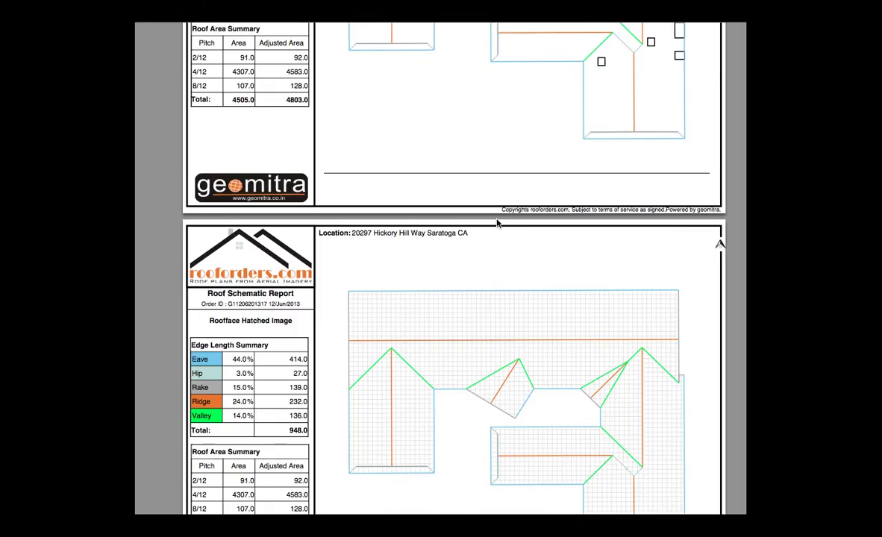
{"action": "scroll", "coordinate": [497, 223], "scroll_direction": "down", "scroll_amount": 2}
{"action": "scroll", "coordinate": [498, 223], "scroll_direction": "down", "scroll_amount": 3}
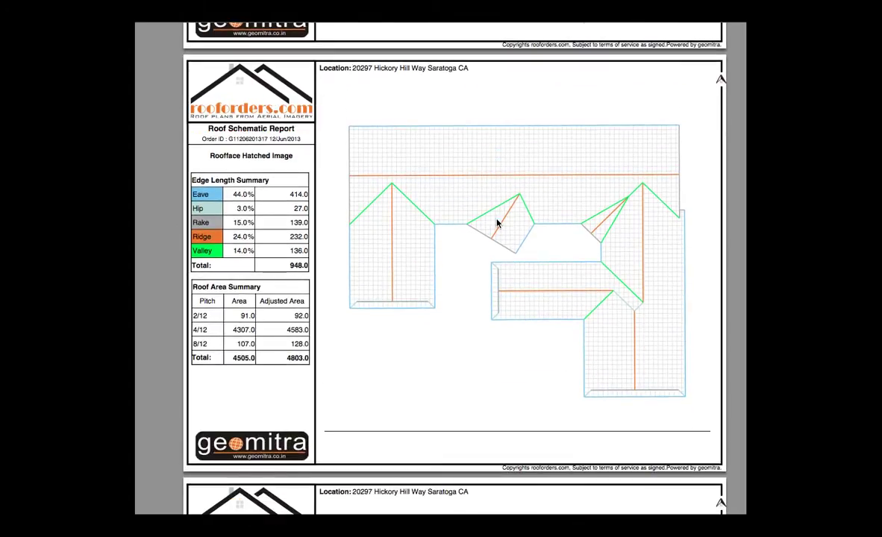
{"action": "scroll", "coordinate": [498, 223], "scroll_direction": "down", "scroll_amount": 7}
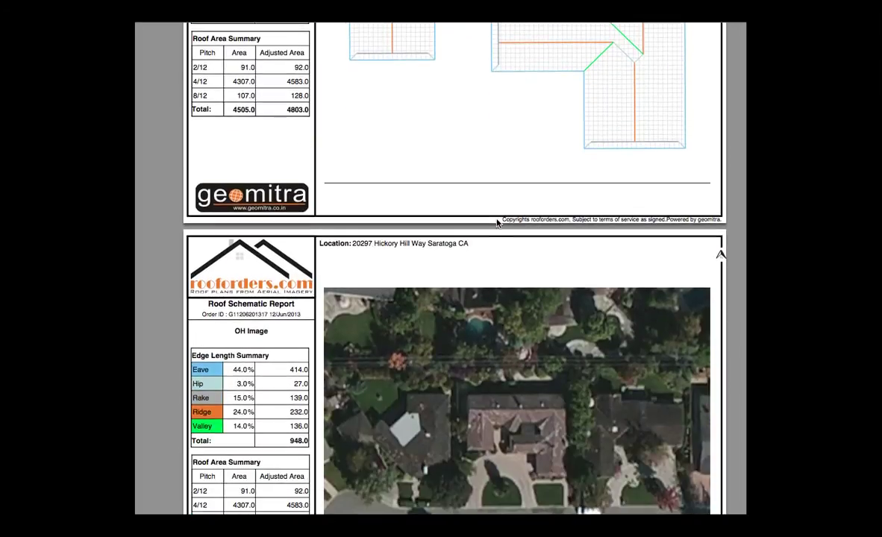
{"action": "scroll", "coordinate": [498, 223], "scroll_direction": "down", "scroll_amount": 3}
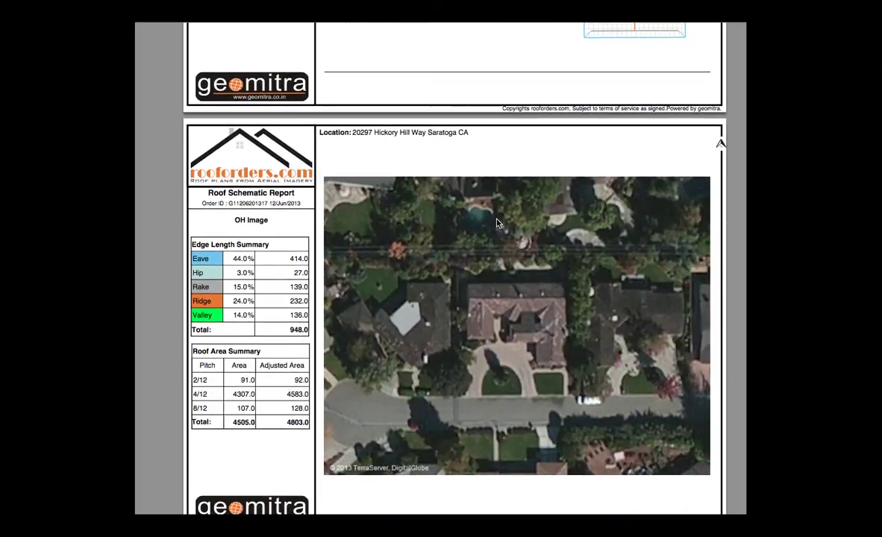
Scroll further down the report into the solar insolation heat-map pages.
{"action": "scroll", "coordinate": [498, 223], "scroll_direction": "down", "scroll_amount": 1}
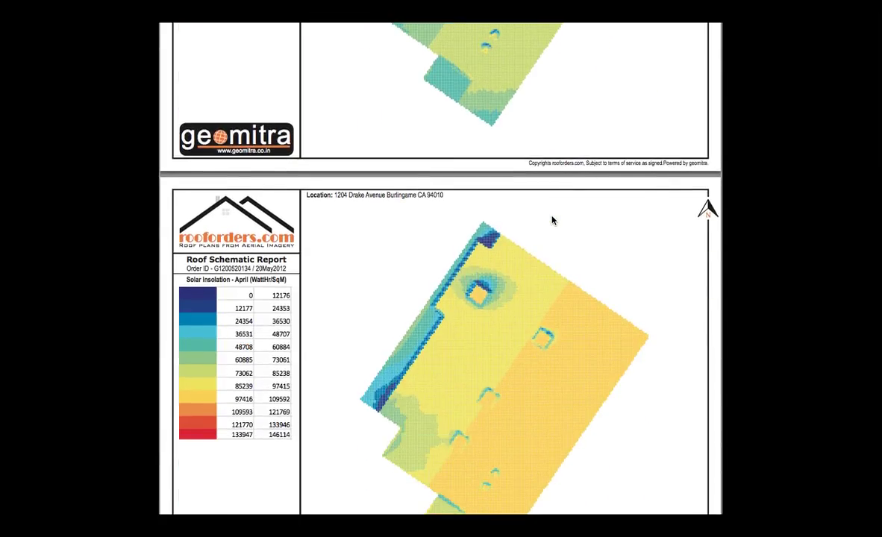
{"action": "scroll", "coordinate": [553, 220], "scroll_direction": "down", "scroll_amount": 3}
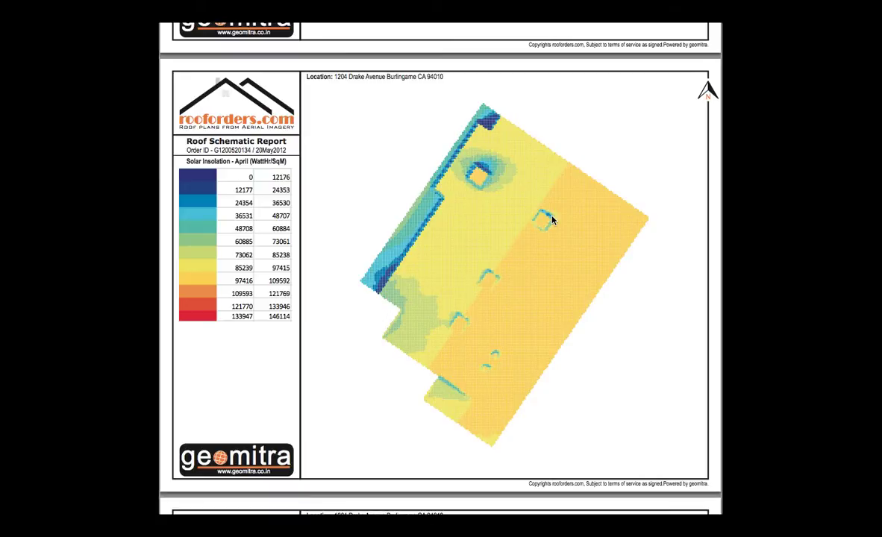
Scroll through the monthly solar insolation maps down to the May map.
{"action": "scroll", "coordinate": [553, 220], "scroll_direction": "down", "scroll_amount": 3}
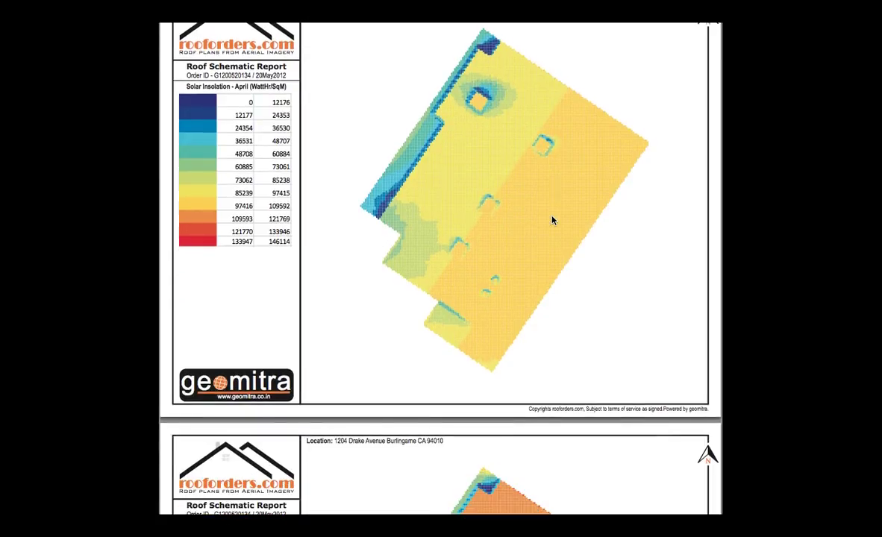
{"action": "scroll", "coordinate": [553, 220], "scroll_direction": "down", "scroll_amount": 7}
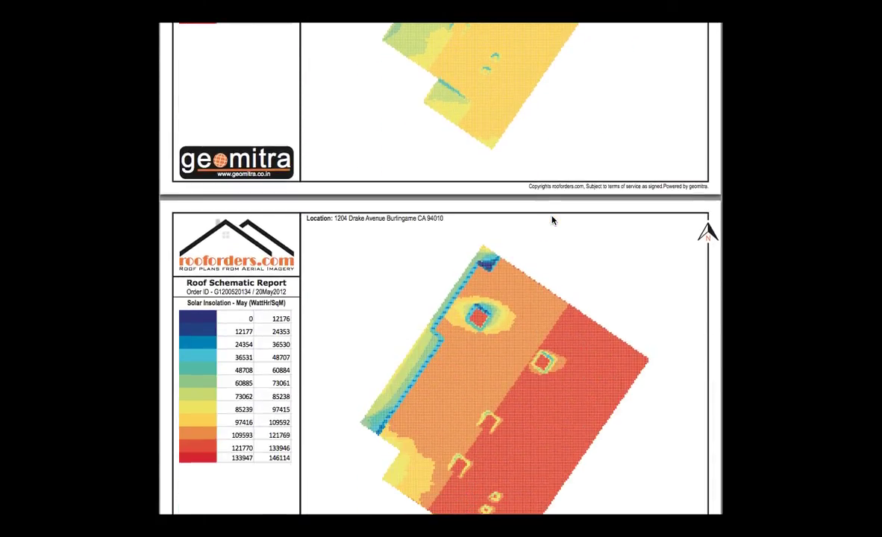
{"action": "scroll", "coordinate": [552, 220], "scroll_direction": "down", "scroll_amount": 1}
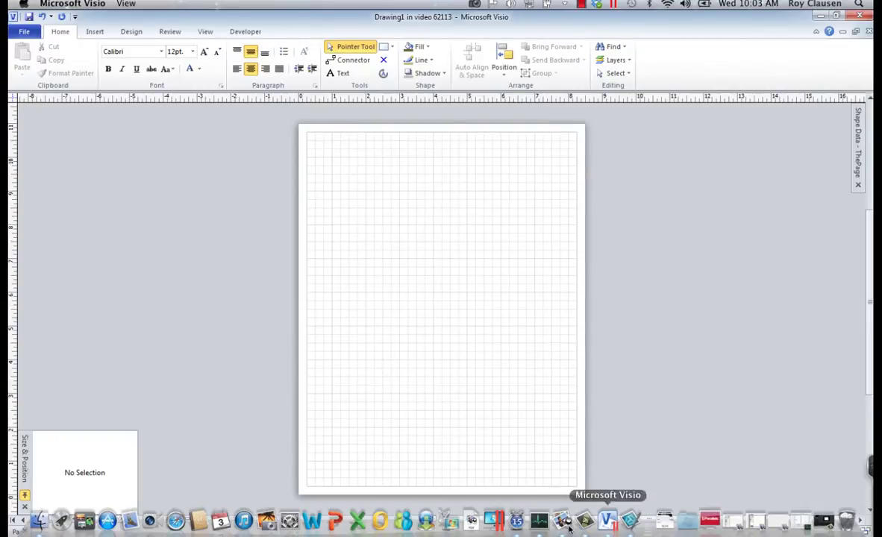
Copy the Snagit capture of the roof plan with square obstruction markers to the clipboard.
{"action": "left_click", "coordinate": [630, 520]}
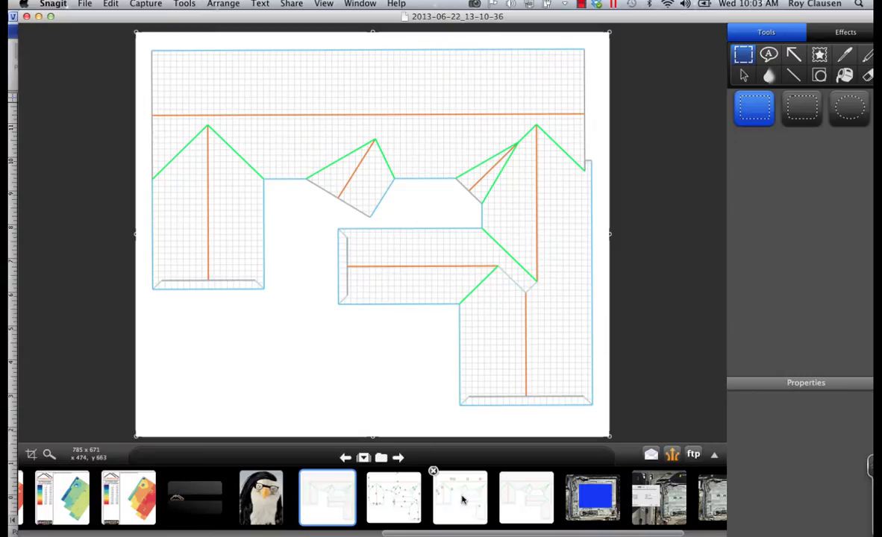
{"action": "left_click", "coordinate": [461, 500]}
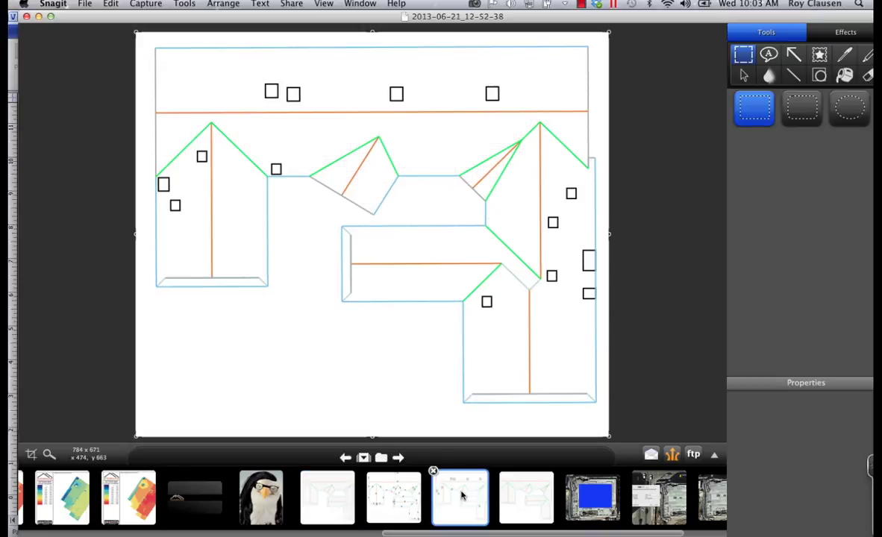
{"action": "left_click", "coordinate": [396, 497]}
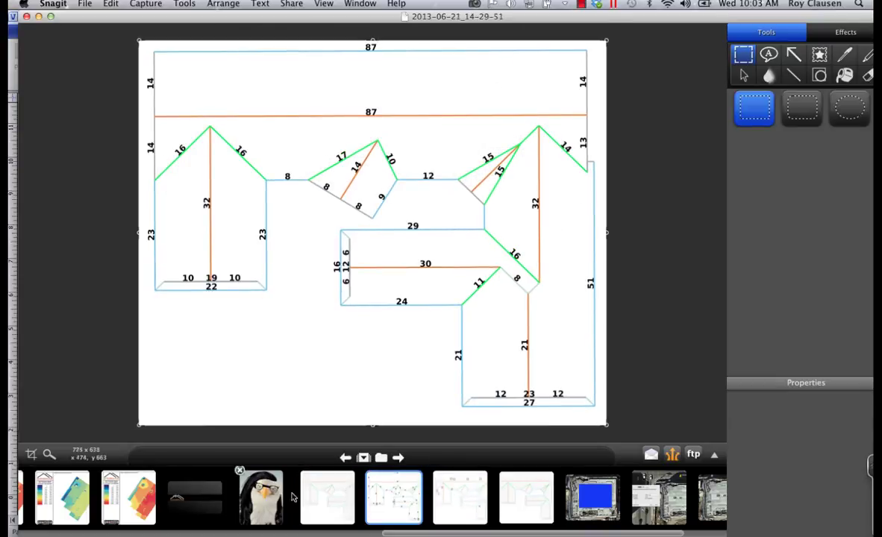
{"action": "key", "text": "Right"}
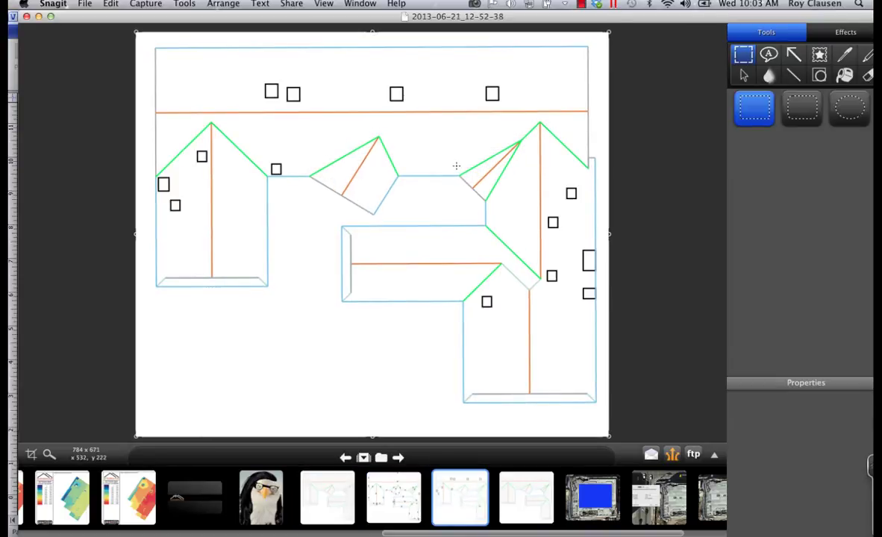
{"action": "right_click", "coordinate": [458, 170]}
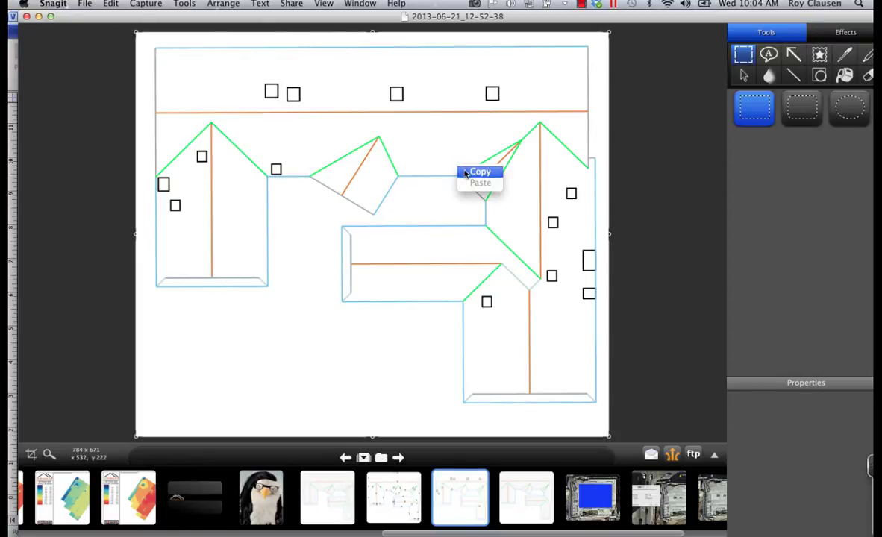
{"action": "left_click", "coordinate": [464, 172]}
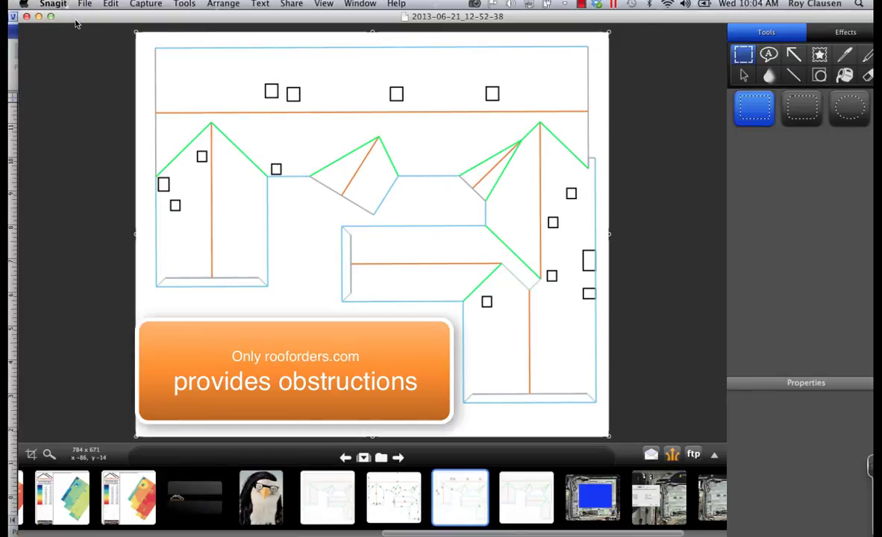
Paste the copied roof plan into Visio and set the zoom to 100% actual size.
{"action": "left_click", "coordinate": [39, 16]}
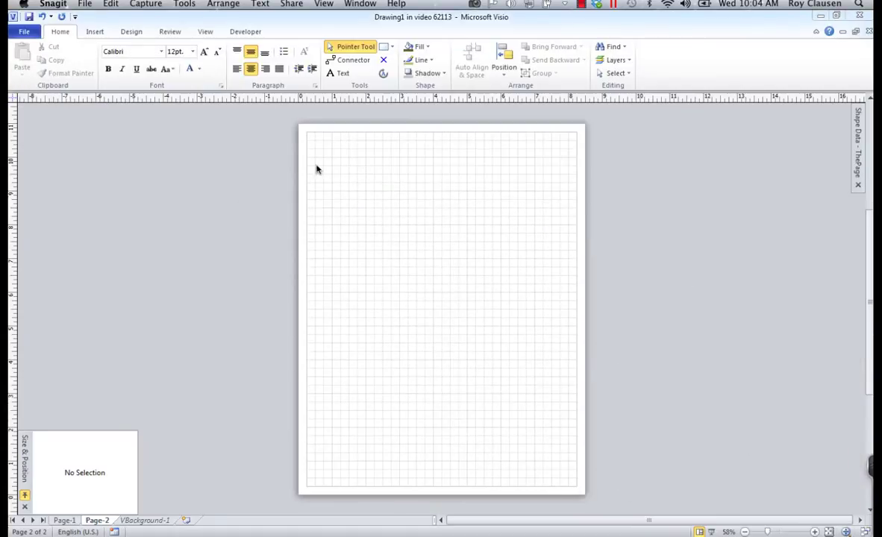
{"action": "key", "text": "ctrl+v"}
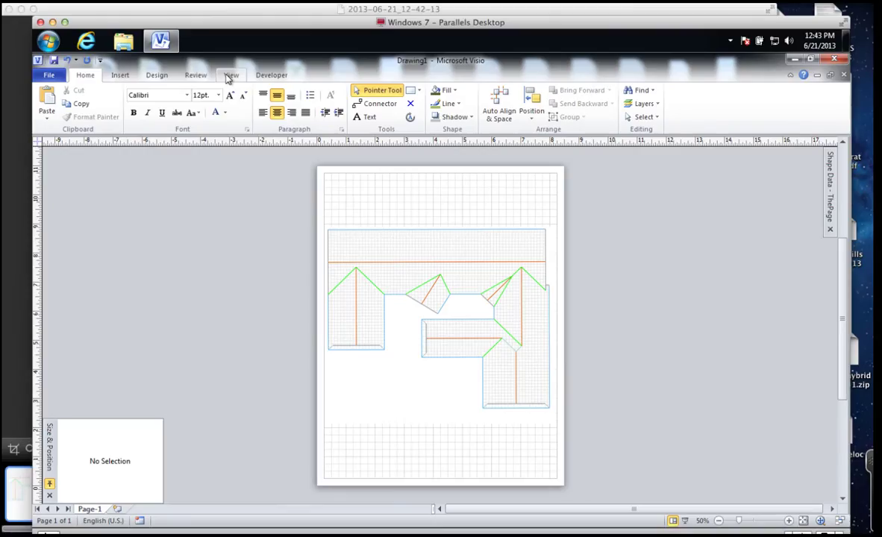
{"action": "left_click", "coordinate": [231, 76]}
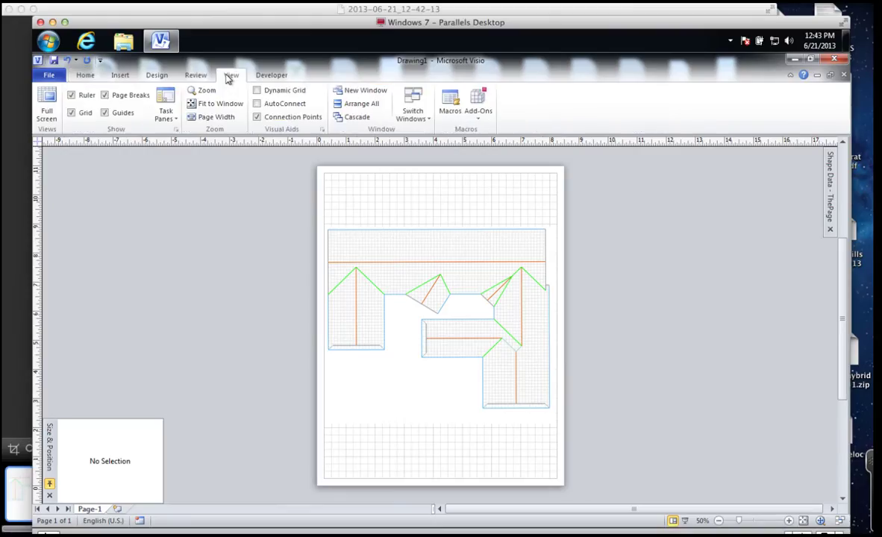
{"action": "left_click", "coordinate": [203, 91]}
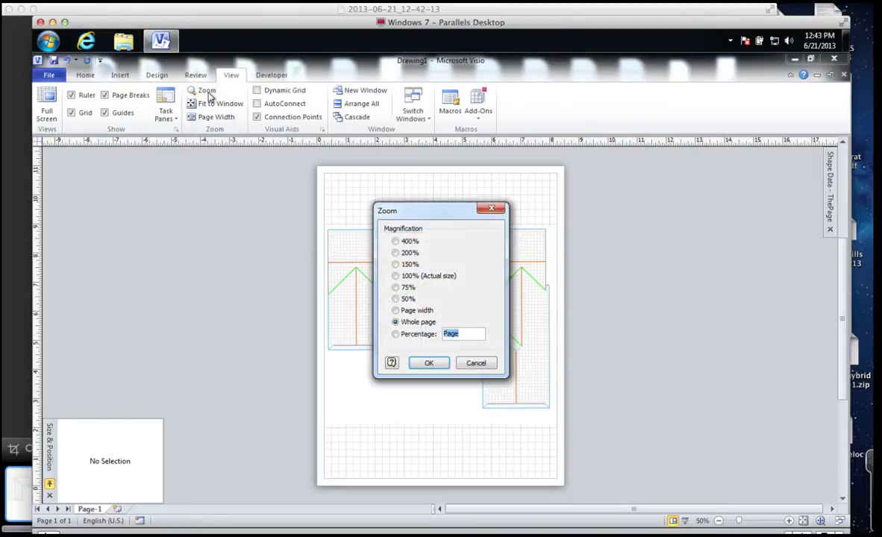
{"action": "left_click", "coordinate": [395, 276]}
{"action": "left_click", "coordinate": [422, 363]}
Draw a small rectangle, resize it to about 0.34 × 0.55 in, and move it onto the roof edge.
{"action": "left_click_drag", "start_coordinate": [365, 229], "coordinate": [367, 233]}
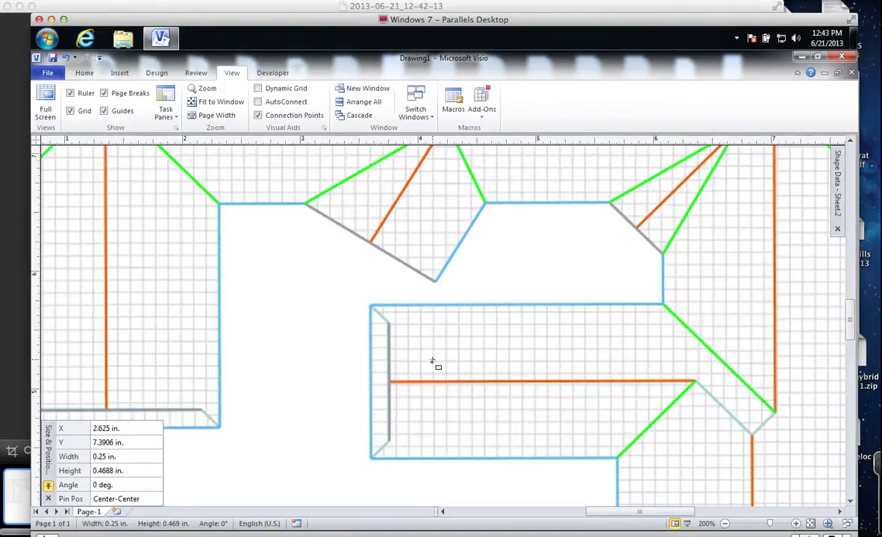
{"action": "scroll", "coordinate": [433, 364], "scroll_direction": "up", "scroll_amount": 5}
{"action": "scroll", "coordinate": [433, 364], "scroll_direction": "left", "scroll_amount": 5}
{"action": "scroll", "coordinate": [433, 364], "scroll_direction": "down", "scroll_amount": 5}
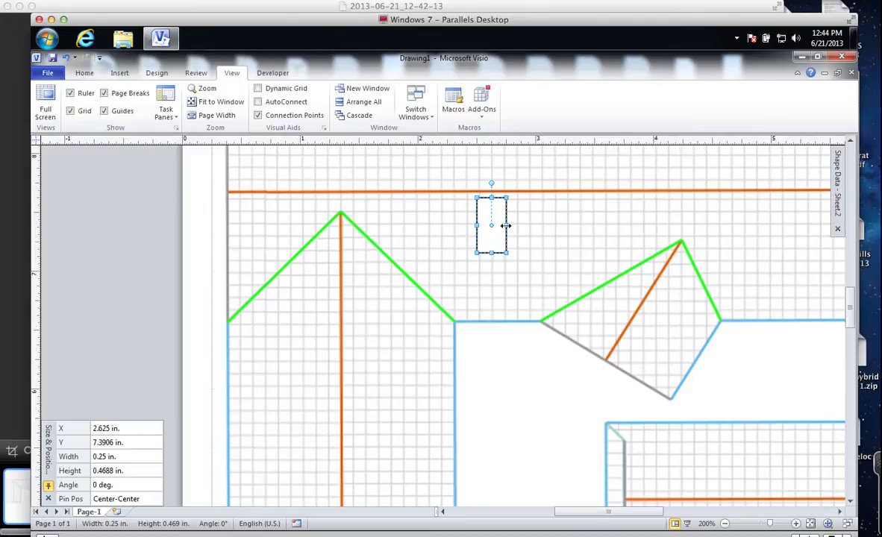
{"action": "left_click_drag", "start_coordinate": [506, 225], "coordinate": [517, 226]}
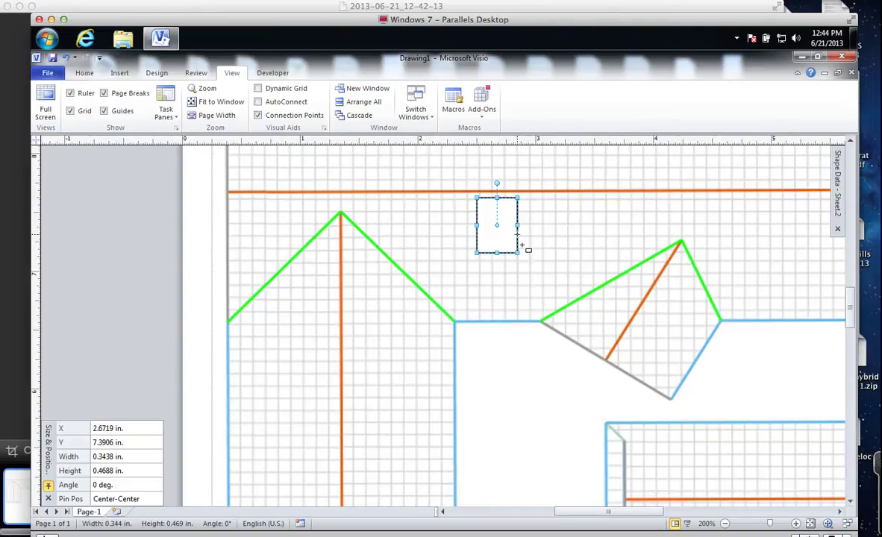
{"action": "left_click", "coordinate": [554, 222]}
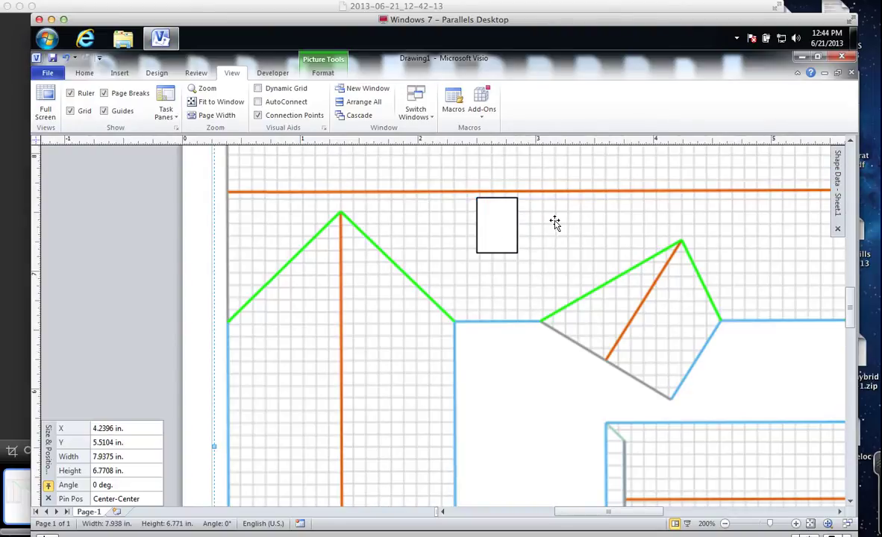
{"action": "left_click", "coordinate": [498, 229]}
{"action": "left_click_drag", "start_coordinate": [499, 229], "coordinate": [482, 291]}
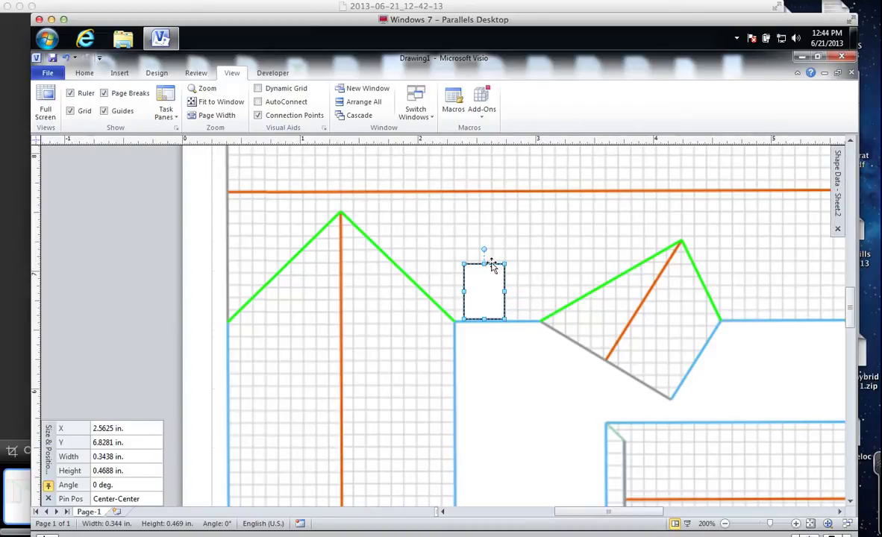
{"action": "left_click_drag", "start_coordinate": [483, 264], "coordinate": [483, 254]}
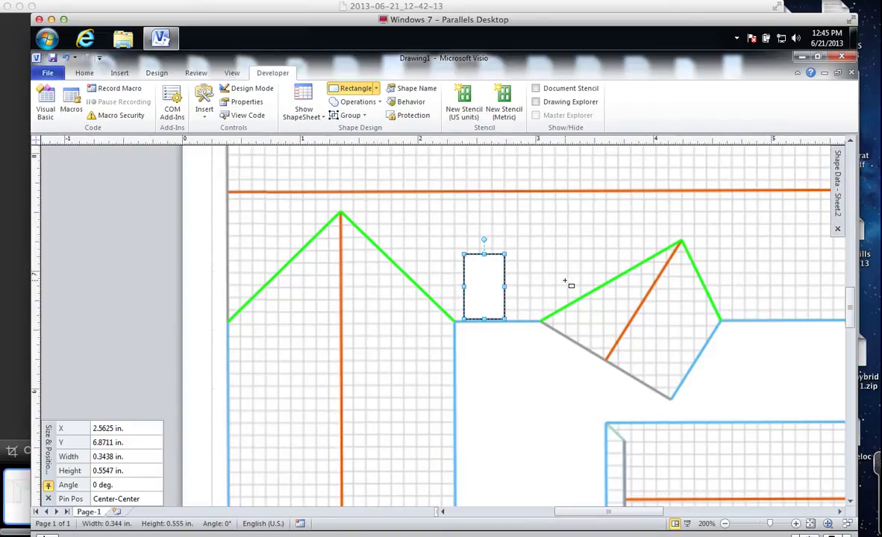
Set the module rectangle's behavior to Line (1-dimensional).
{"action": "left_click", "coordinate": [524, 265]}
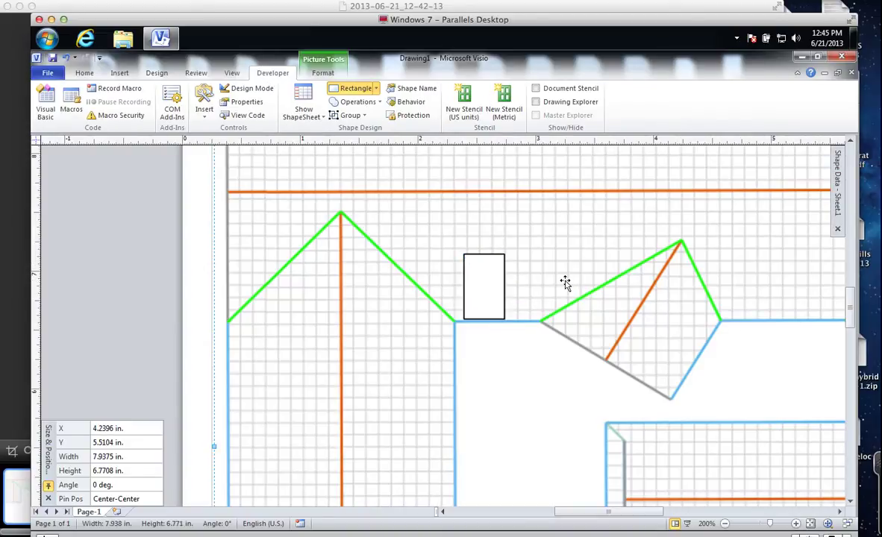
{"action": "left_click", "coordinate": [482, 282]}
{"action": "left_click", "coordinate": [482, 282]}
{"action": "right_click", "coordinate": [482, 282]}
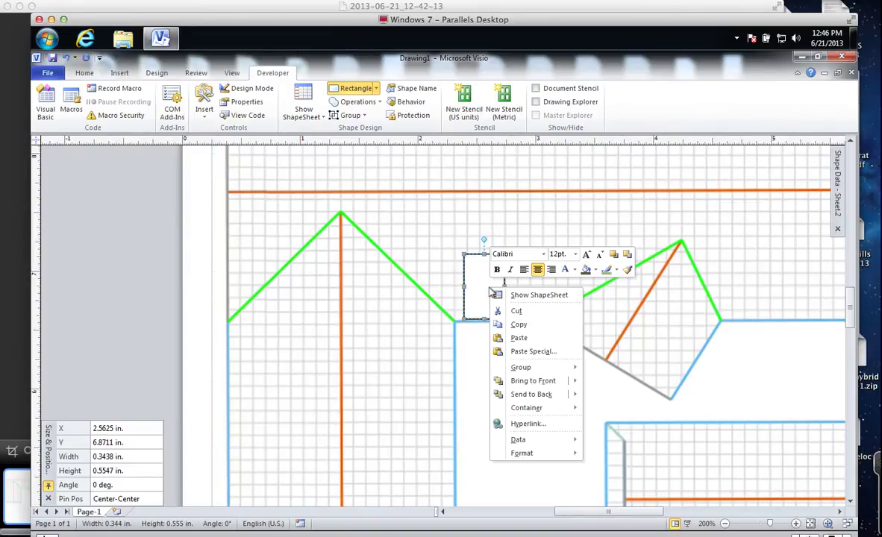
{"action": "left_click", "coordinate": [412, 104]}
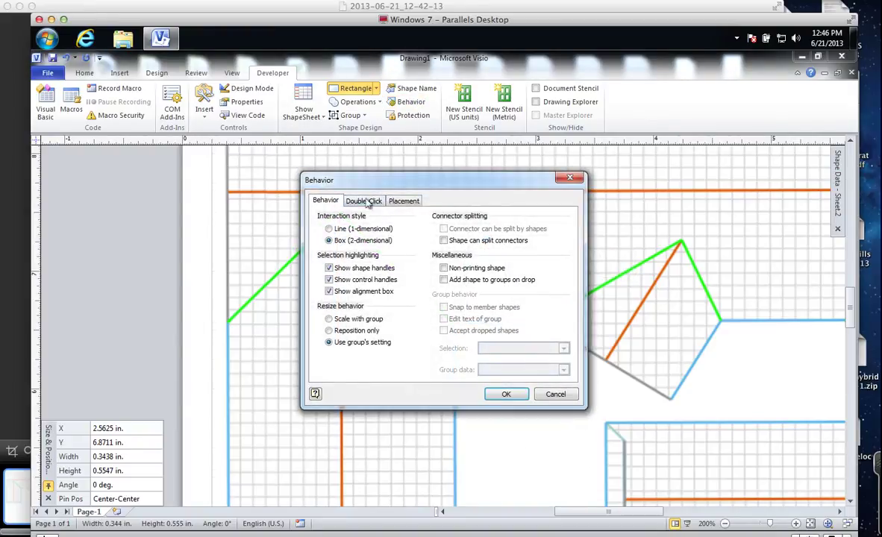
{"action": "left_click", "coordinate": [331, 230]}
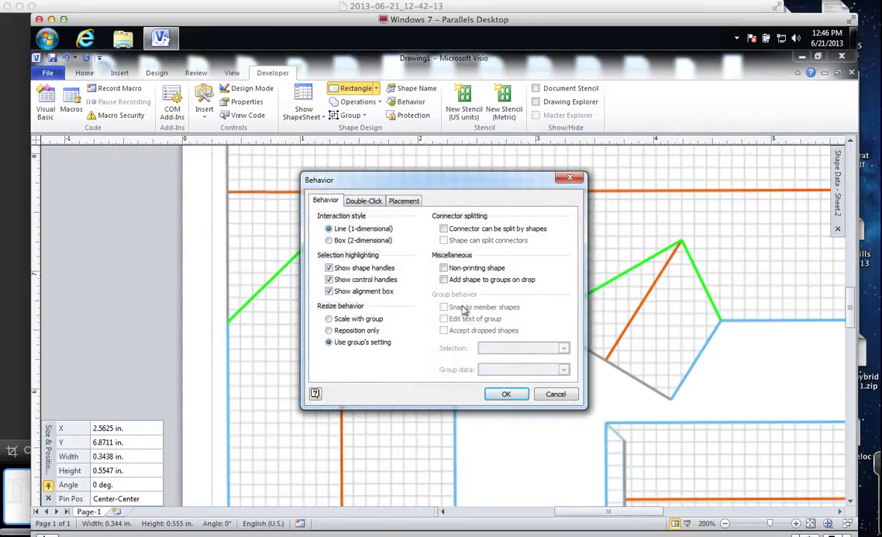
{"action": "left_click", "coordinate": [503, 395]}
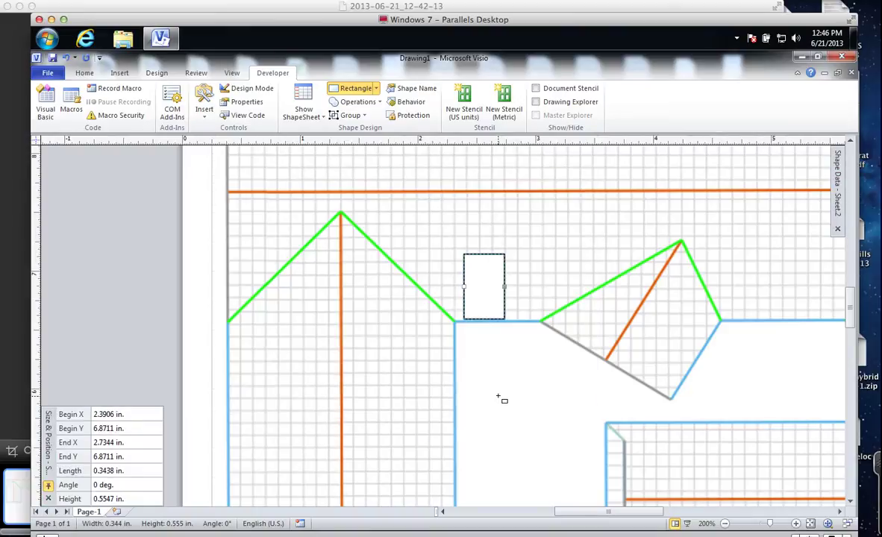
Give the rectangle a blue cross-hatched pattern fill.
{"action": "right_click", "coordinate": [487, 293]}
{"action": "left_click", "coordinate": [516, 346]}
{"action": "left_click", "coordinate": [426, 212]}
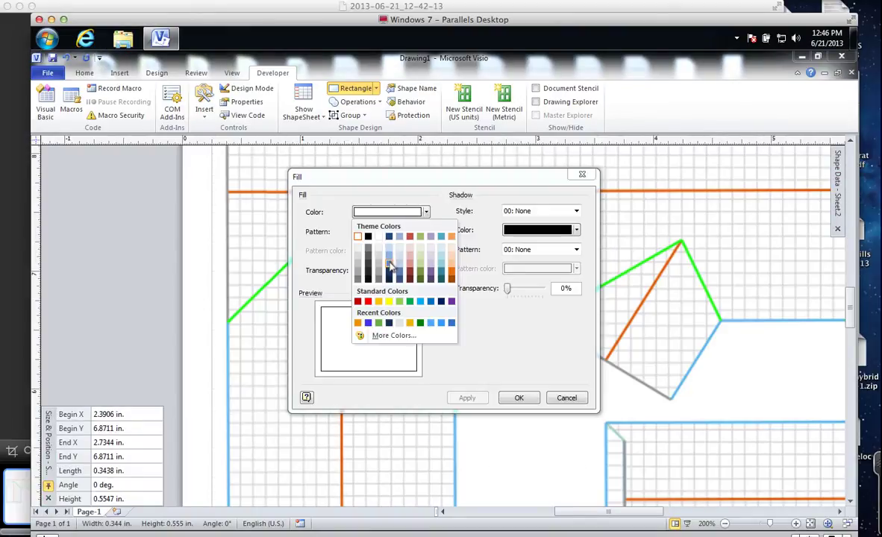
{"action": "left_click", "coordinate": [389, 261]}
{"action": "left_click", "coordinate": [519, 397]}
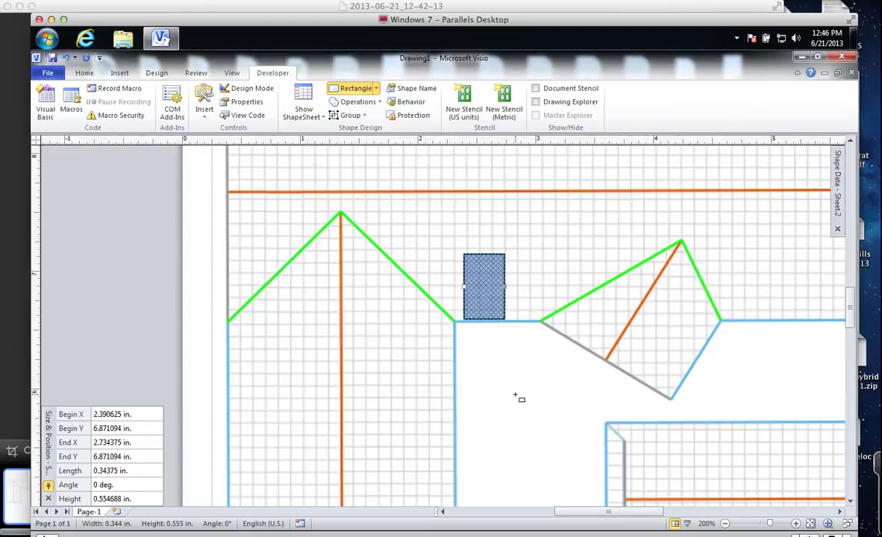
Move the blue module up to the orange ridge line and set SnapSettings to 8 - visSnapToHandles.
{"action": "key", "text": "ctrl+1"}
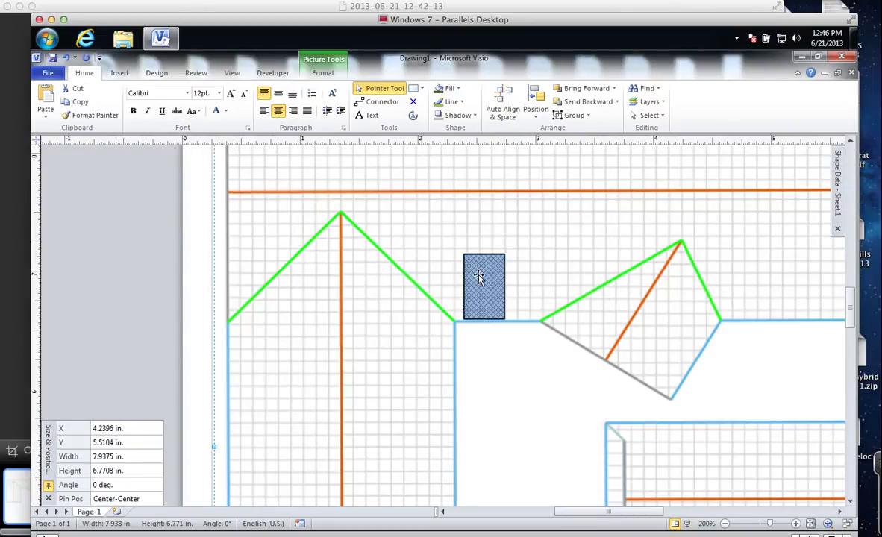
{"action": "left_click_drag", "start_coordinate": [479, 277], "coordinate": [430, 216]}
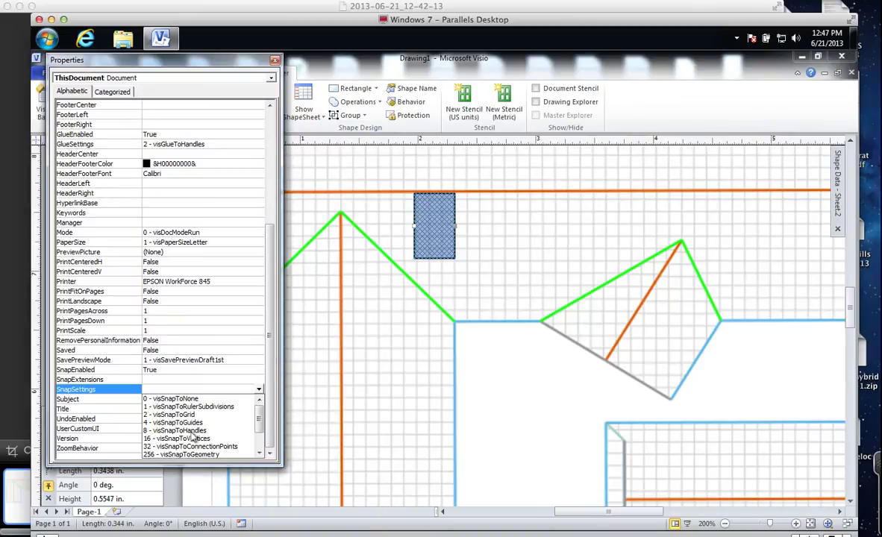
{"action": "left_click", "coordinate": [190, 431]}
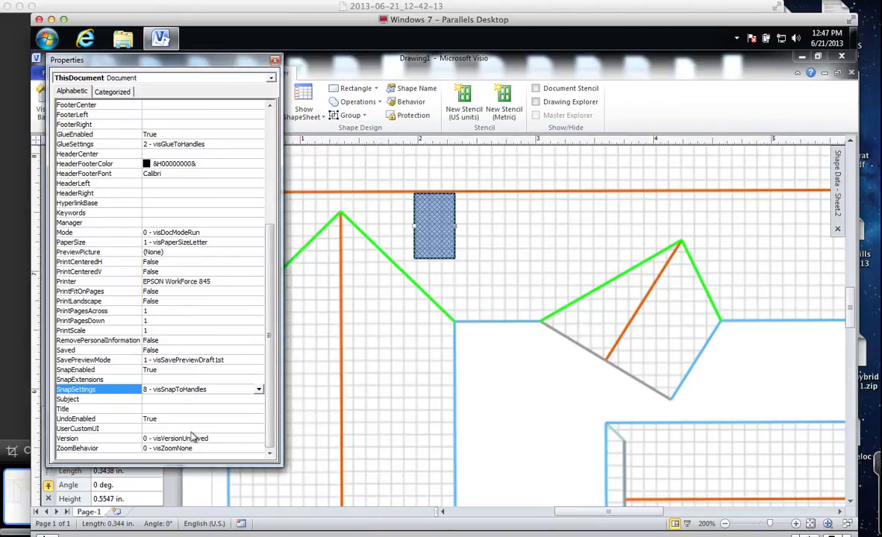
{"action": "left_click", "coordinate": [275, 61]}
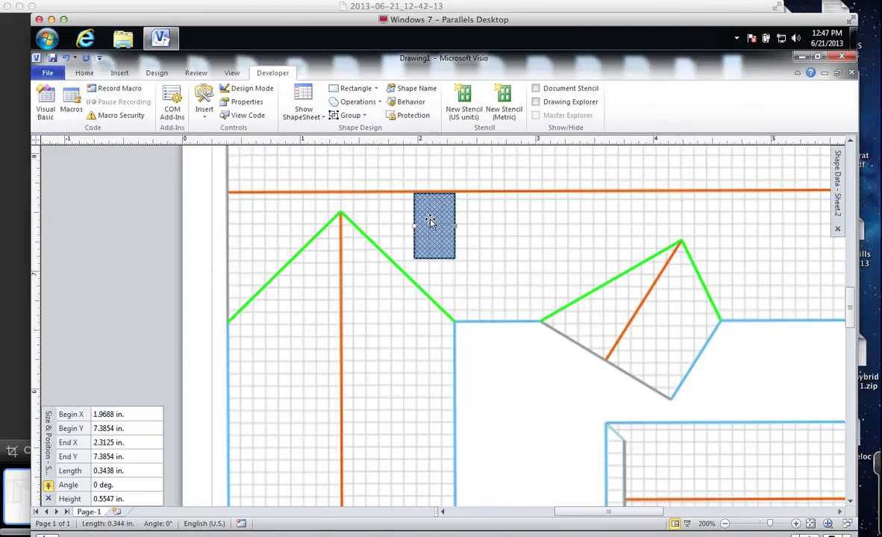
Duplicate the module into a row of copies along the ridge.
{"action": "left_click_drag", "start_coordinate": [431, 223], "coordinate": [591, 227], "text": "ctrl"}
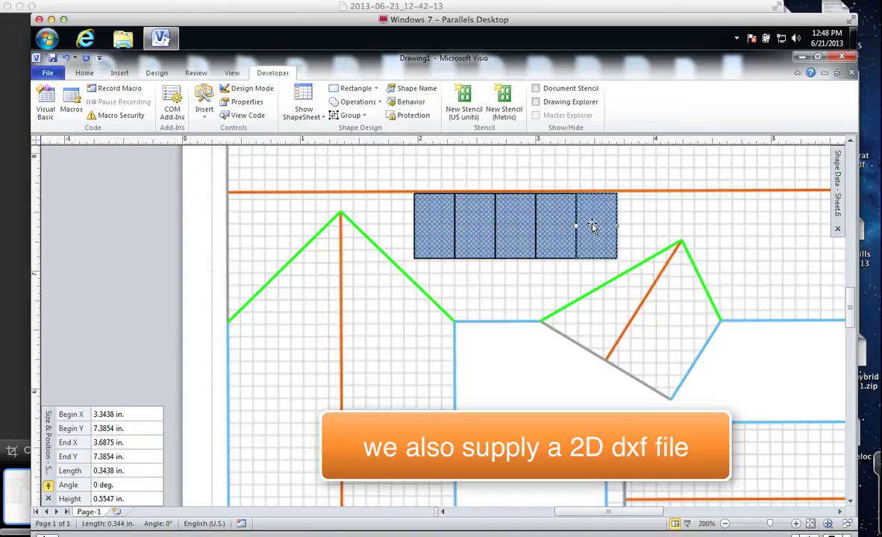
{"action": "scroll", "coordinate": [591, 225], "scroll_direction": "right", "scroll_amount": 5}
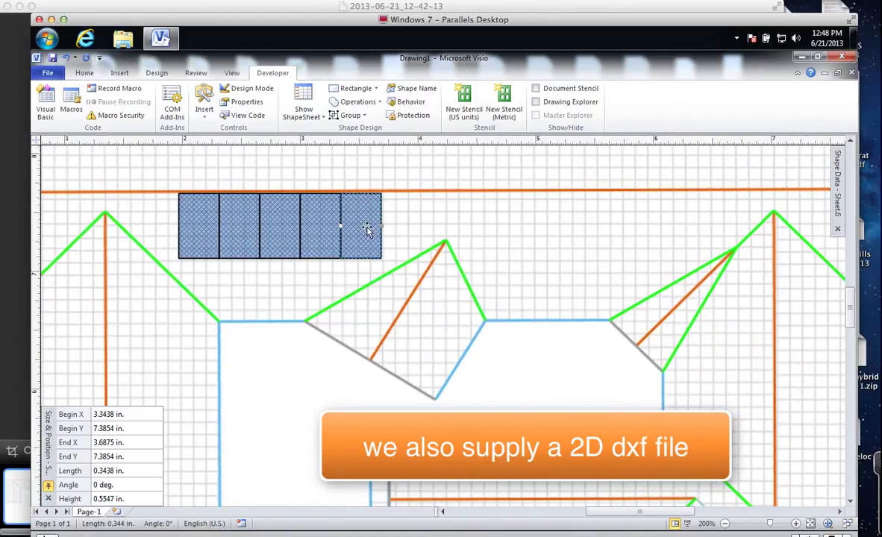
{"action": "left_click_drag", "start_coordinate": [363, 229], "coordinate": [458, 468]}
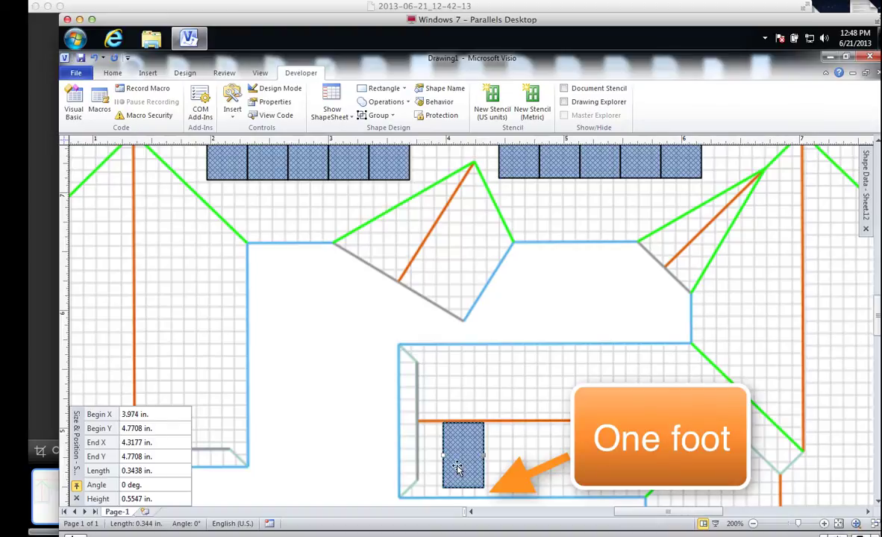
{"action": "scroll", "coordinate": [457, 468], "scroll_direction": "down", "scroll_amount": 3}
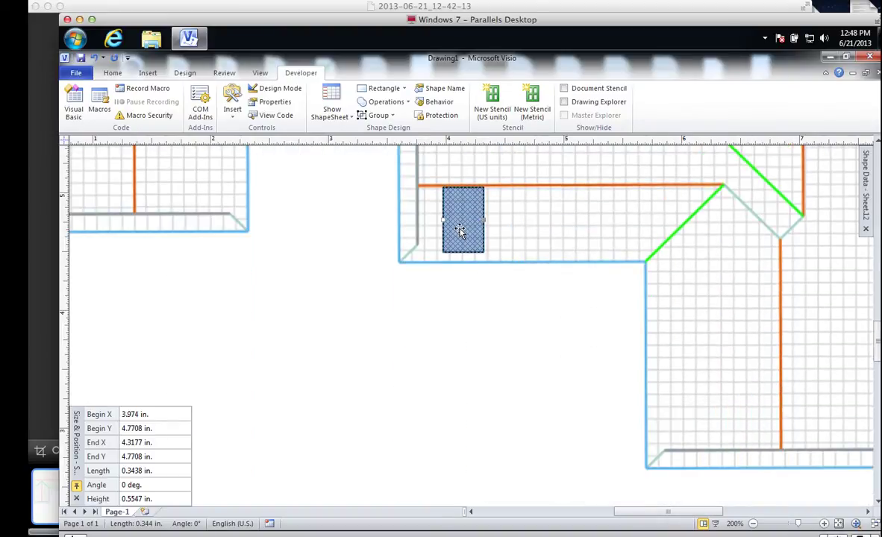
Copy a module onto the lower right wing, rotate it 90°, and set it beside the green hip line.
{"action": "left_click_drag", "start_coordinate": [460, 231], "coordinate": [712, 299]}
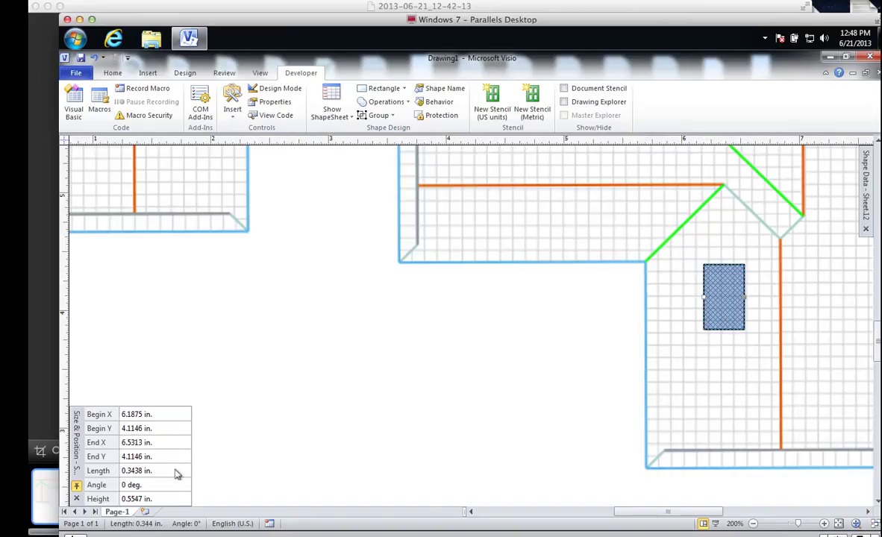
{"action": "left_click", "coordinate": [132, 486]}
{"action": "type", "text": "90"}
{"action": "key", "text": "Return"}
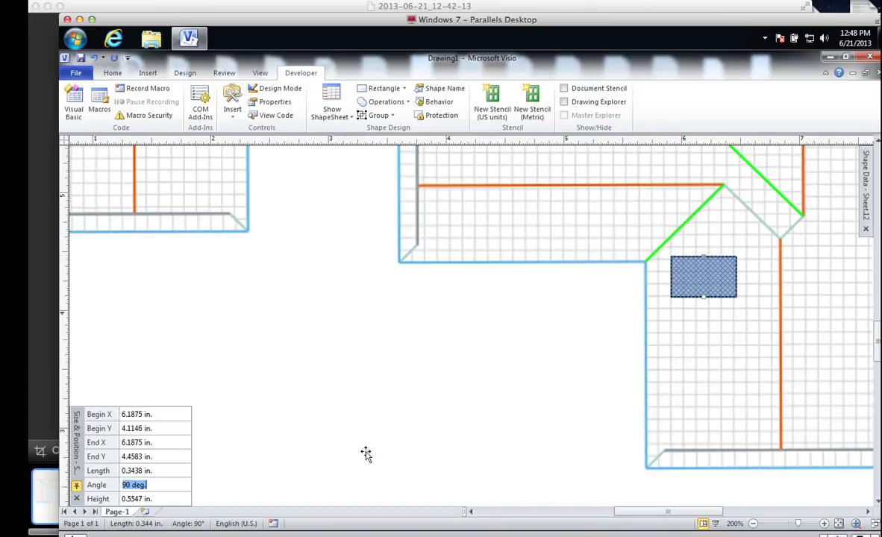
{"action": "left_click", "coordinate": [705, 279]}
{"action": "left_click_drag", "start_coordinate": [704, 279], "coordinate": [745, 260]}
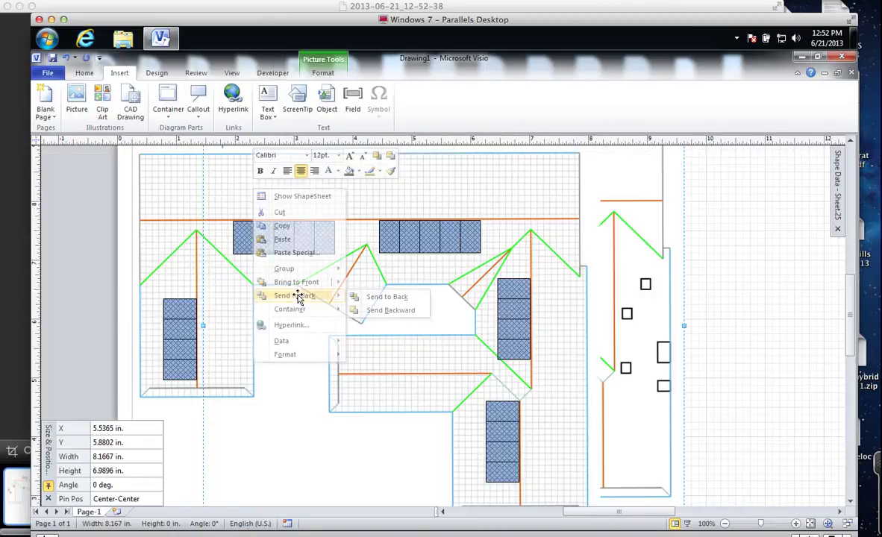
Send the roof picture to the back and add a layer named 'grid paper'.
{"action": "left_click", "coordinate": [299, 297]}
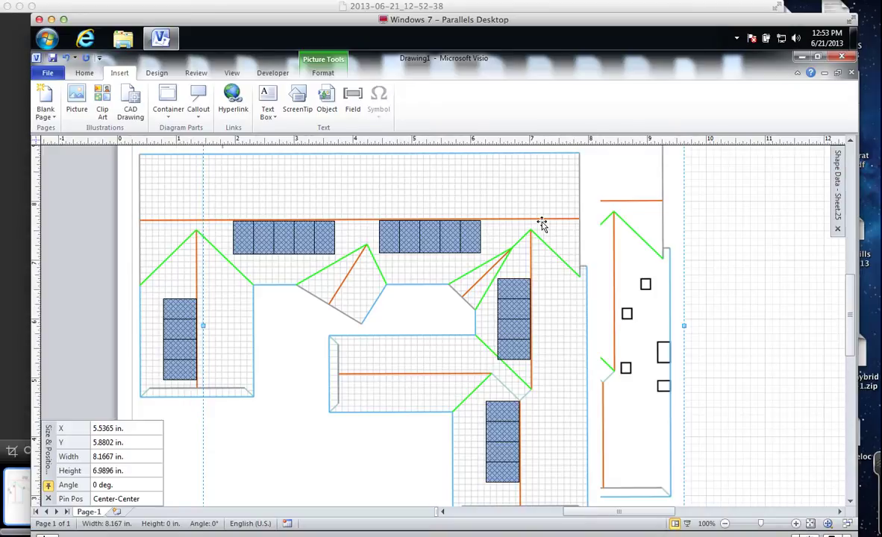
{"action": "left_click", "coordinate": [157, 72]}
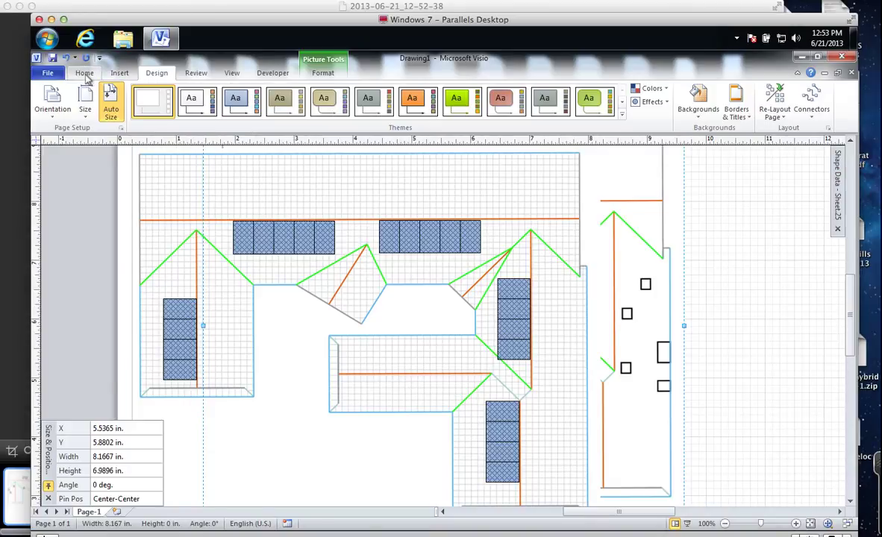
{"action": "left_click", "coordinate": [85, 75]}
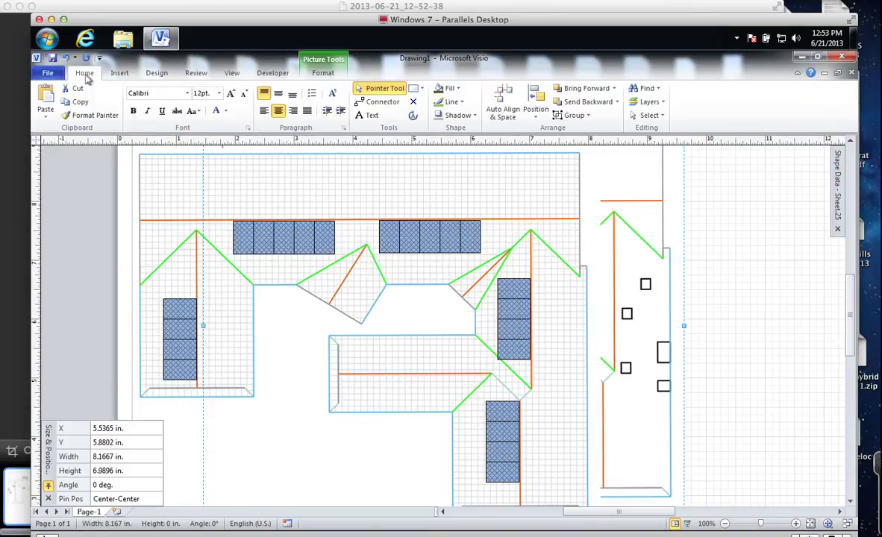
{"action": "left_click", "coordinate": [649, 102]}
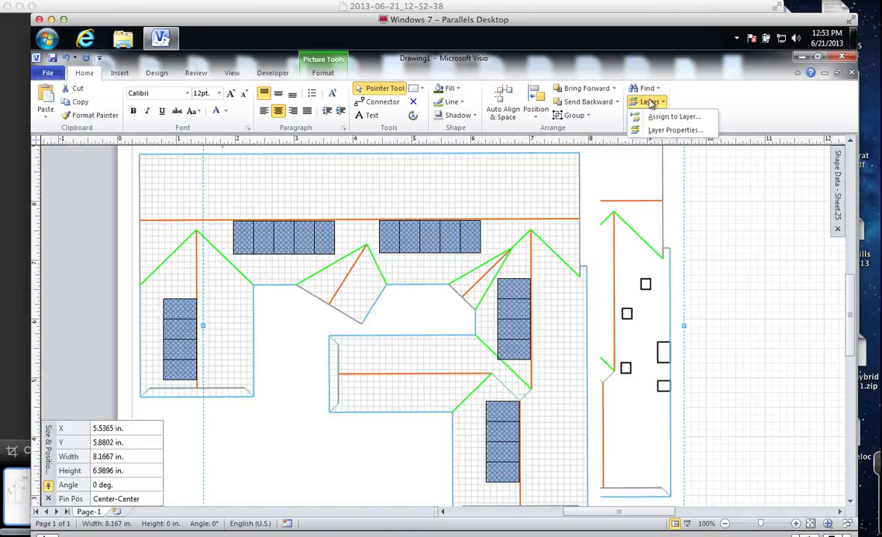
{"action": "left_click", "coordinate": [669, 131]}
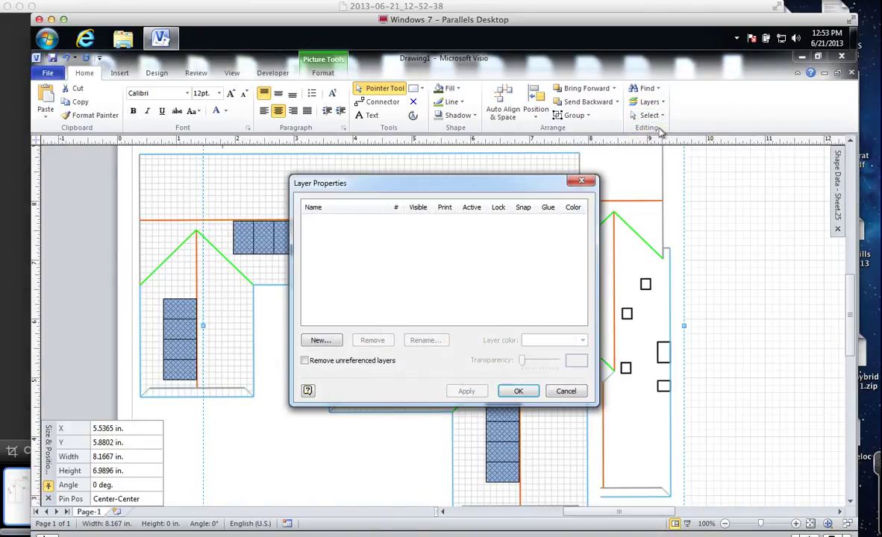
{"action": "left_click", "coordinate": [318, 341]}
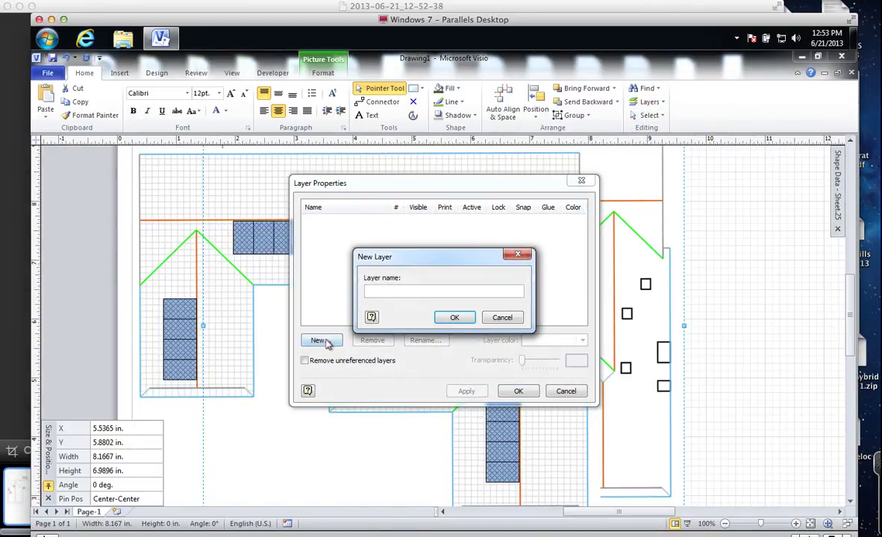
{"action": "type", "text": "grid paper"}
{"action": "left_click", "coordinate": [455, 317]}
Add 'obstructions' and 'modules' layers and apply the new layers.
{"action": "left_click", "coordinate": [320, 340]}
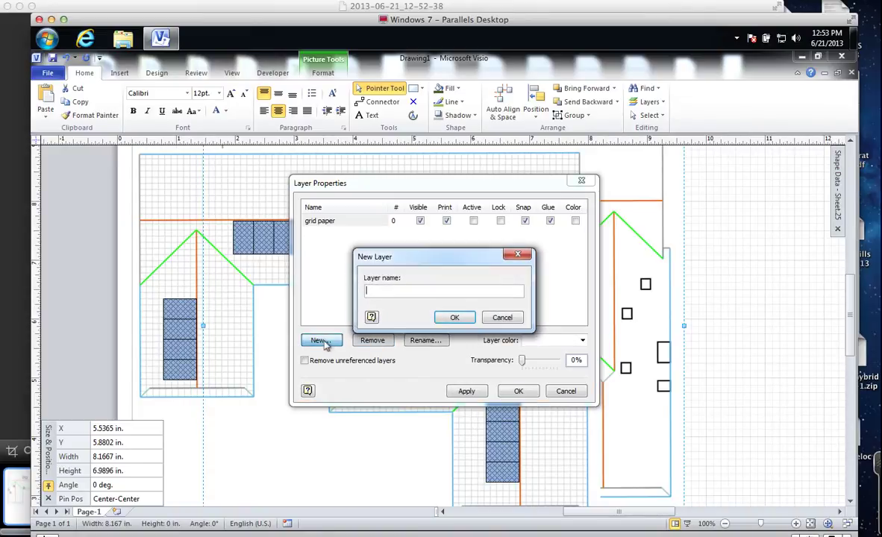
{"action": "type", "text": "obstructions"}
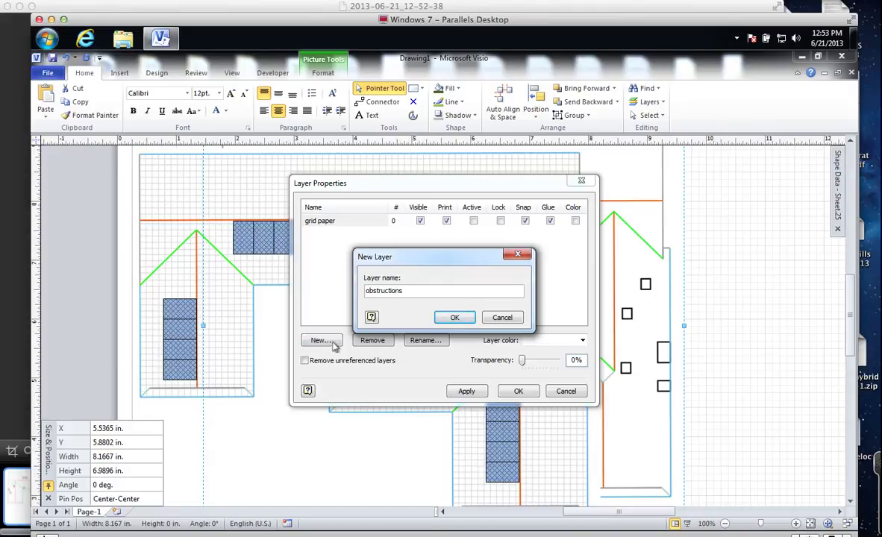
{"action": "left_click", "coordinate": [455, 317]}
{"action": "left_click", "coordinate": [322, 341]}
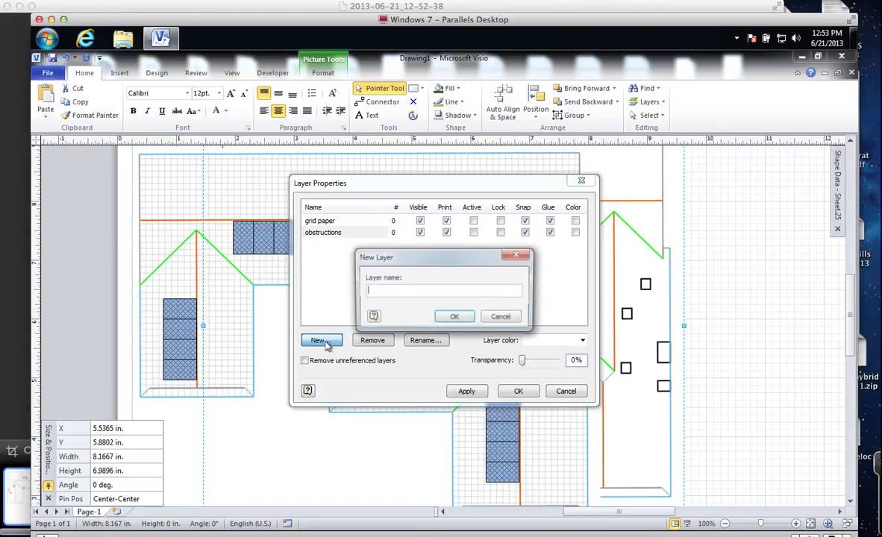
{"action": "type", "text": "modul"}
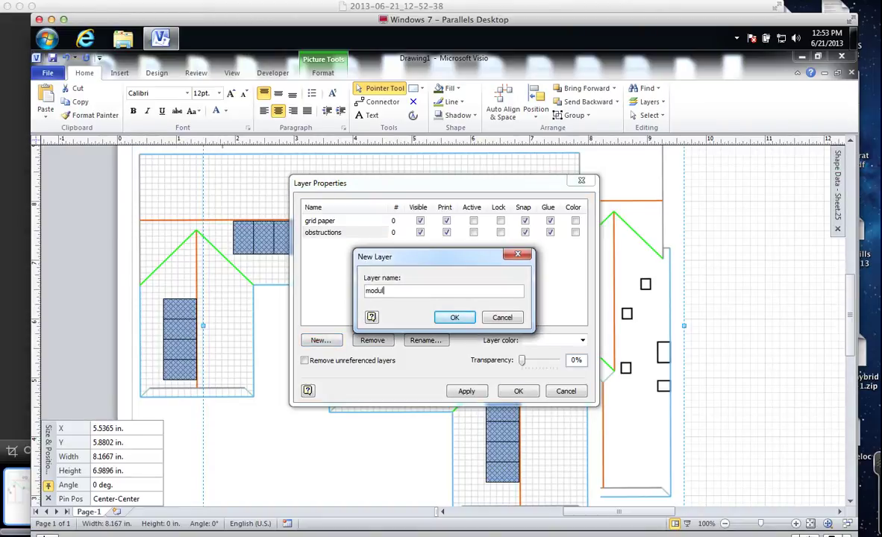
{"action": "type", "text": "es"}
{"action": "left_click", "coordinate": [453, 317]}
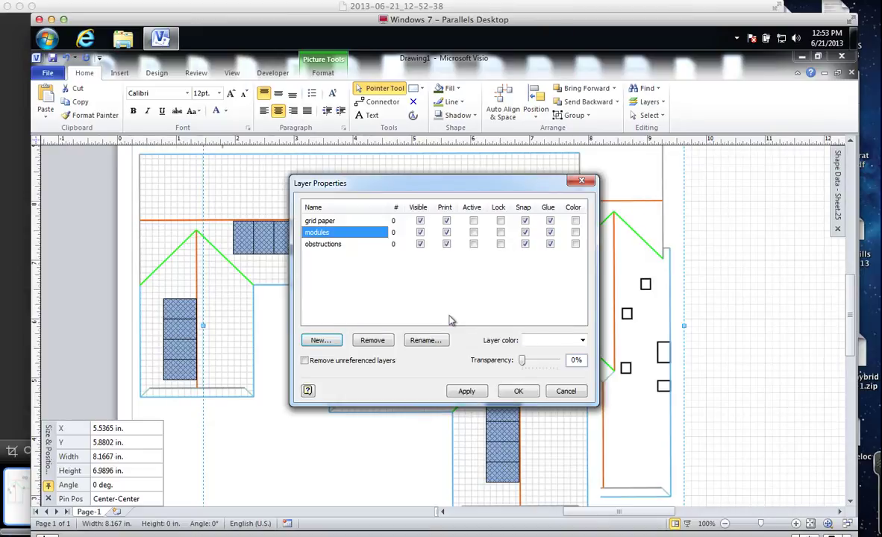
{"action": "left_click", "coordinate": [466, 391]}
{"action": "left_click", "coordinate": [519, 392]}
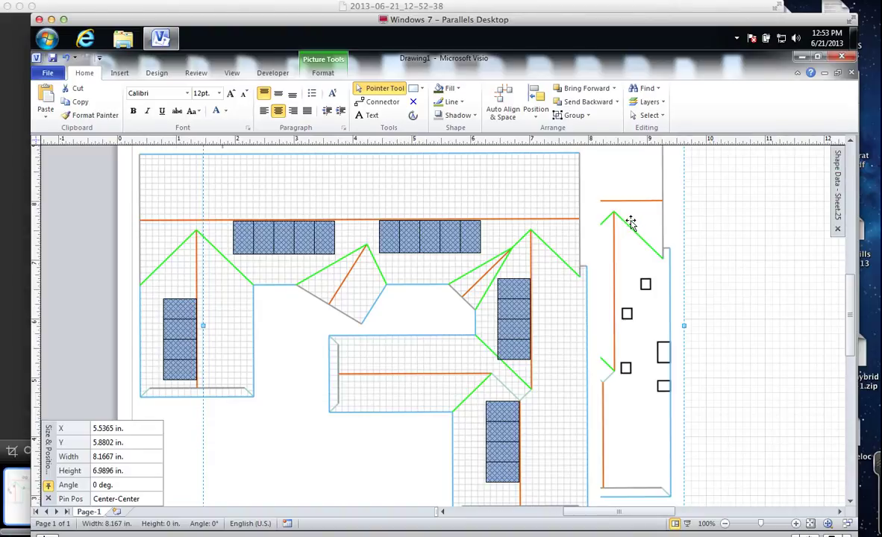
Assign the obstruction squares picture to the obstructions layer.
{"action": "left_click", "coordinate": [645, 284]}
{"action": "left_click", "coordinate": [645, 284]}
{"action": "right_click", "coordinate": [645, 284]}
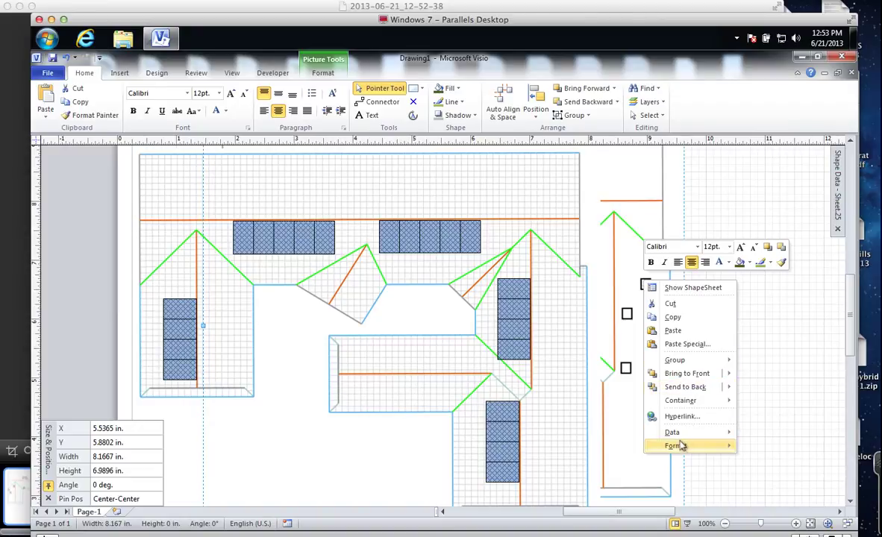
{"action": "left_click", "coordinate": [663, 104]}
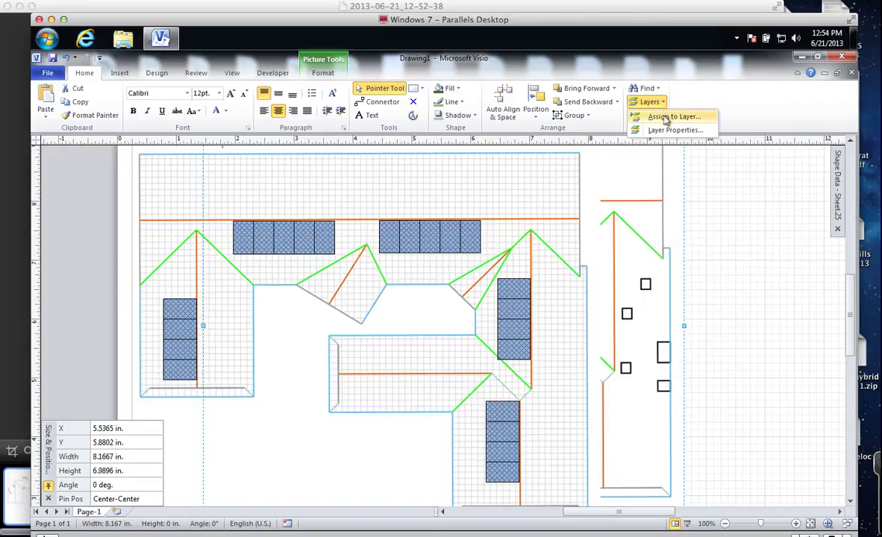
{"action": "left_click", "coordinate": [666, 117]}
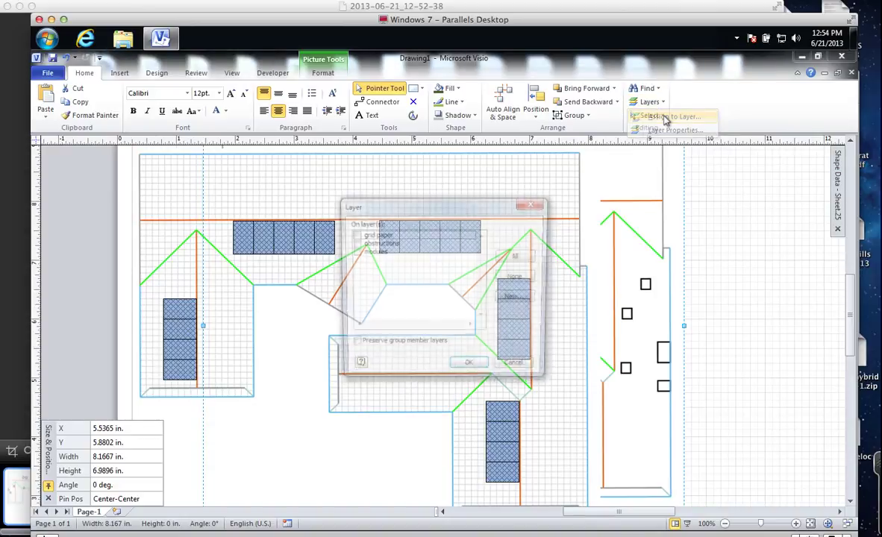
{"action": "left_click", "coordinate": [354, 244]}
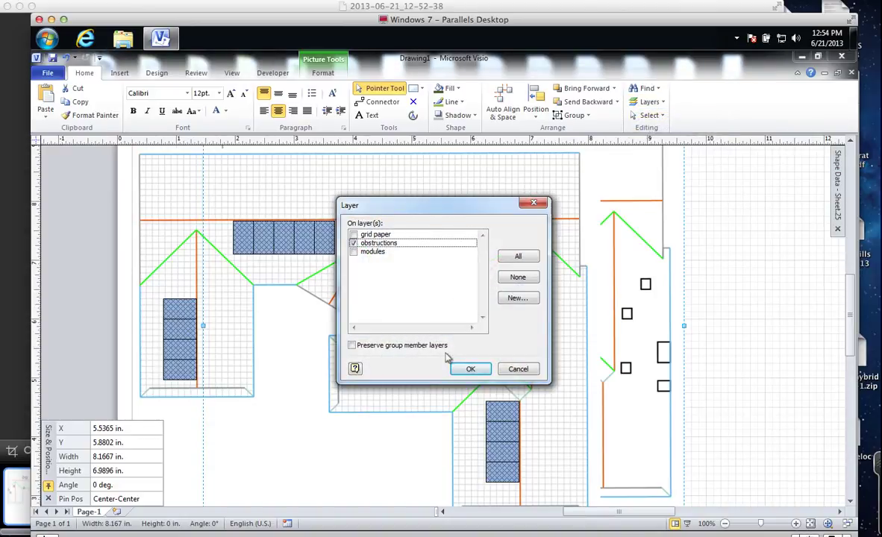
{"action": "left_click", "coordinate": [469, 369]}
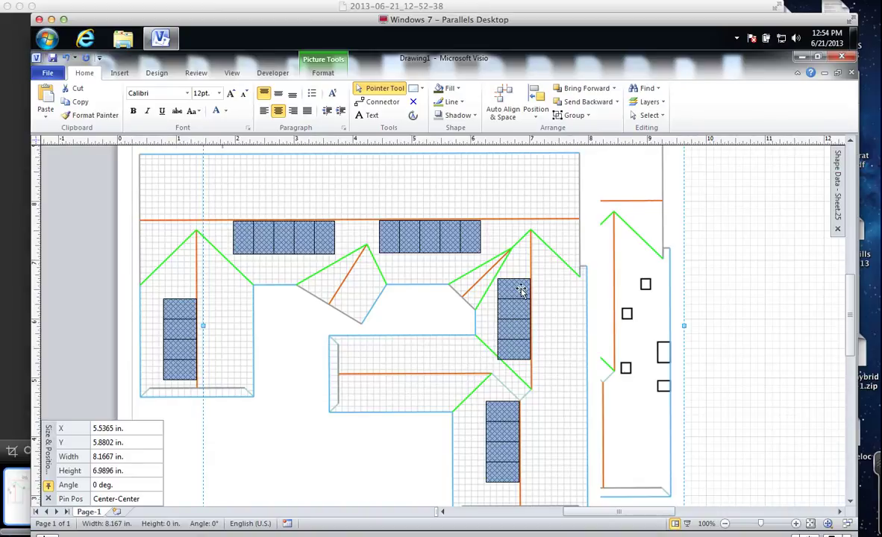
Assign the large roof plan picture to the grid paper layer.
{"action": "left_click", "coordinate": [521, 203]}
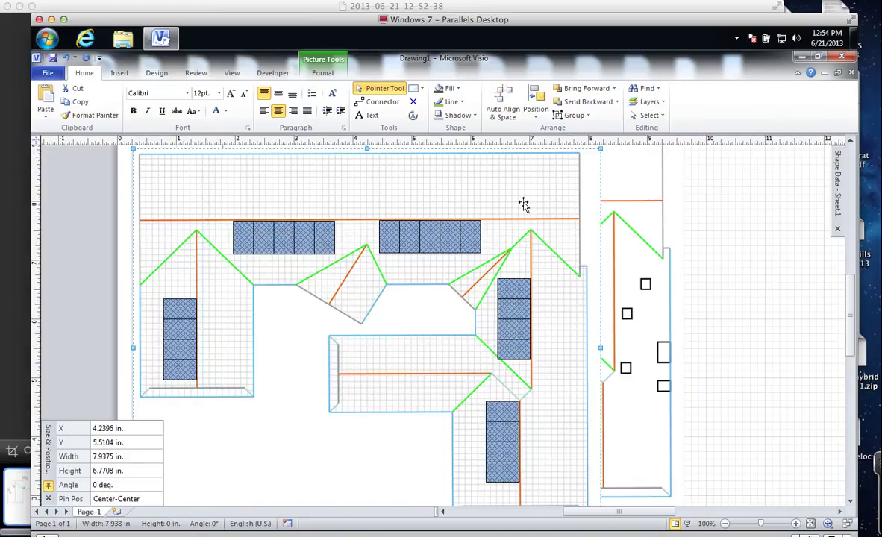
{"action": "left_click", "coordinate": [649, 102]}
{"action": "left_click", "coordinate": [660, 121]}
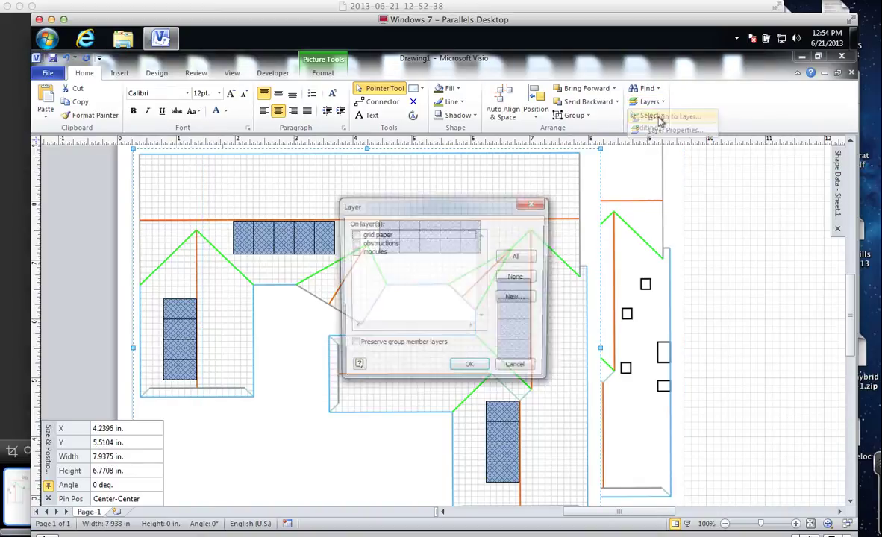
{"action": "left_click", "coordinate": [354, 235]}
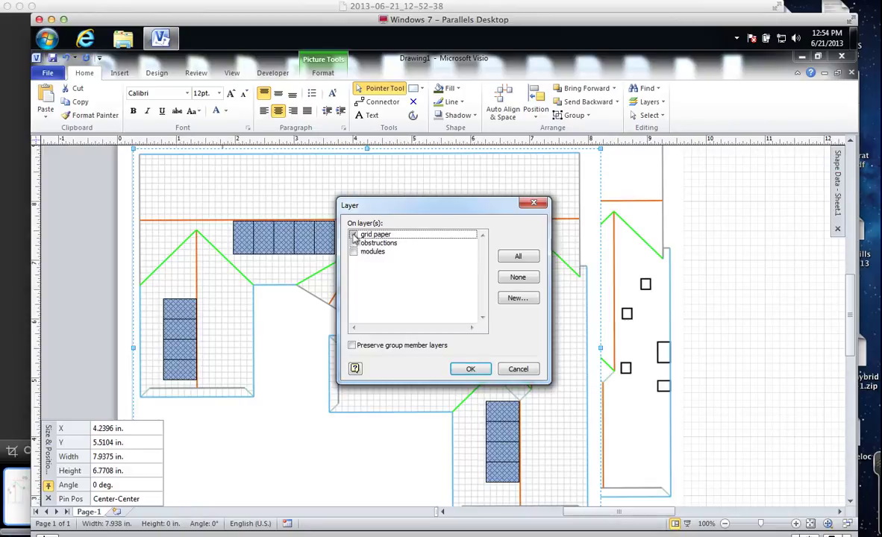
{"action": "left_click", "coordinate": [468, 368]}
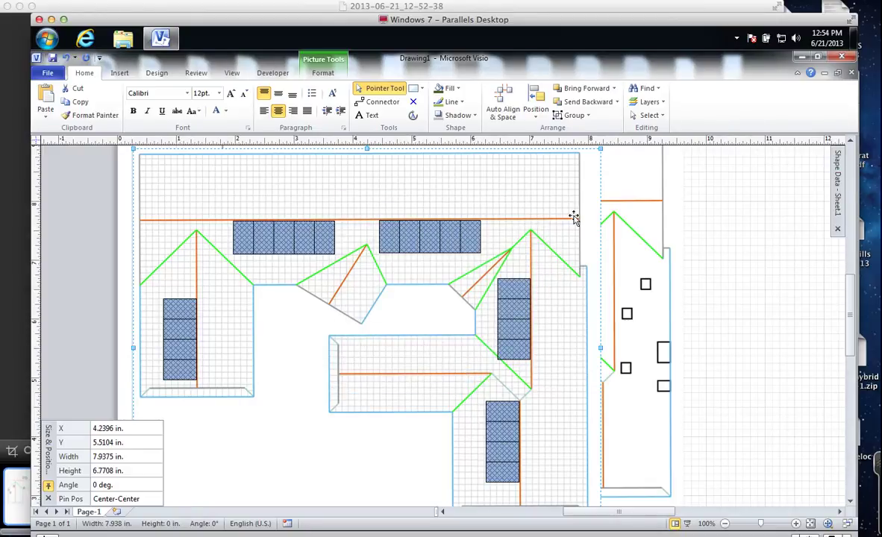
In Layer Properties, turn off visibility for the obstructions and grid paper layers and apply.
{"action": "left_click", "coordinate": [662, 103]}
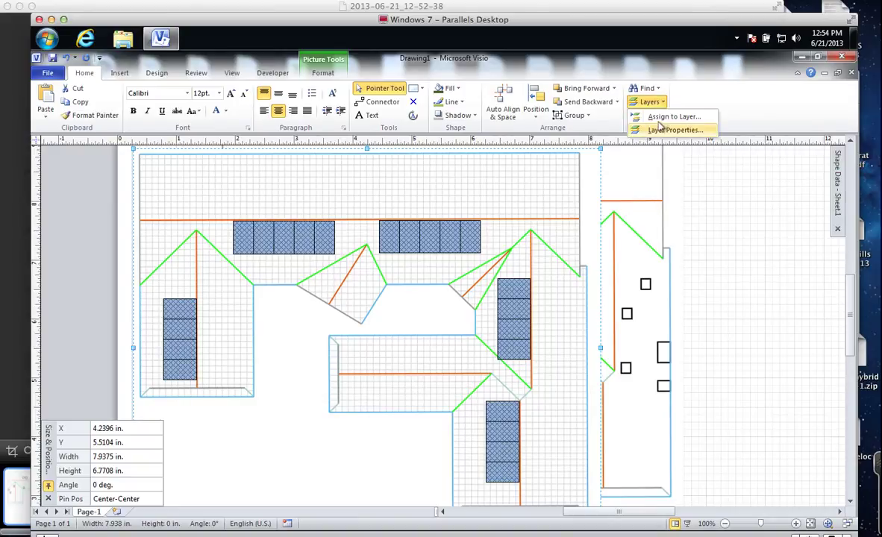
{"action": "left_click", "coordinate": [673, 130]}
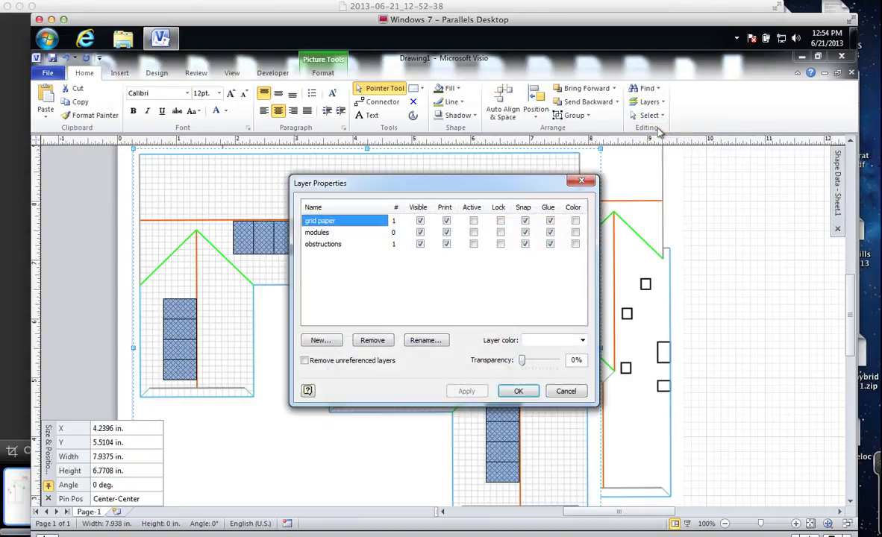
{"action": "left_click", "coordinate": [420, 244]}
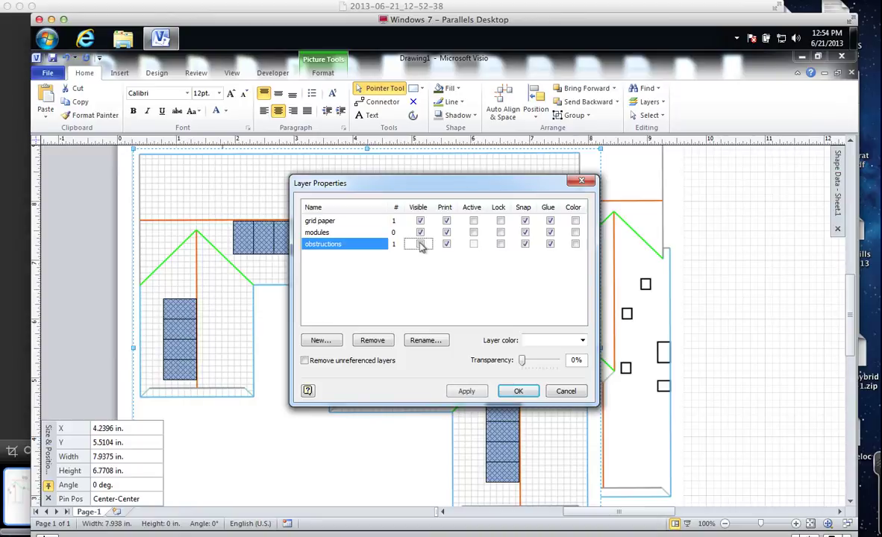
{"action": "left_click", "coordinate": [420, 221]}
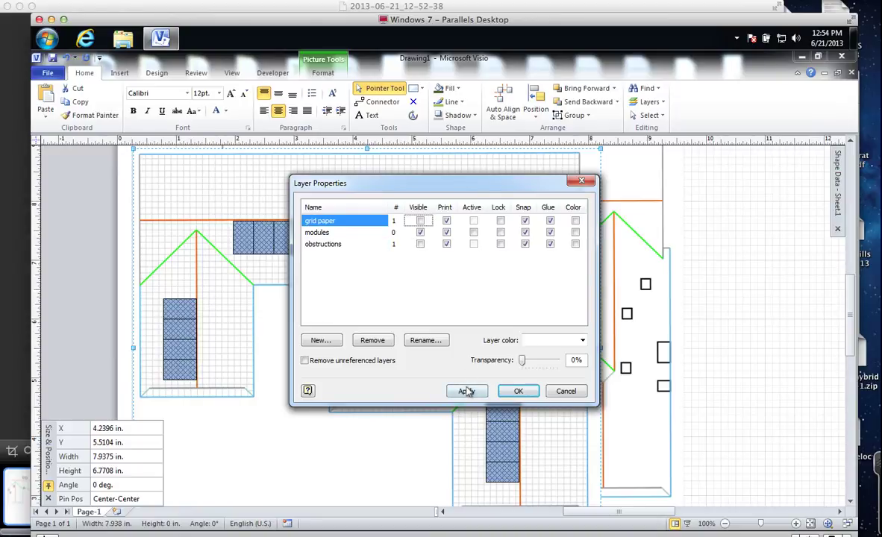
{"action": "left_click", "coordinate": [466, 391]}
Close Layer Properties, then marquee-select all hatched module rows and put them on the modules layer.
{"action": "left_click", "coordinate": [517, 392]}
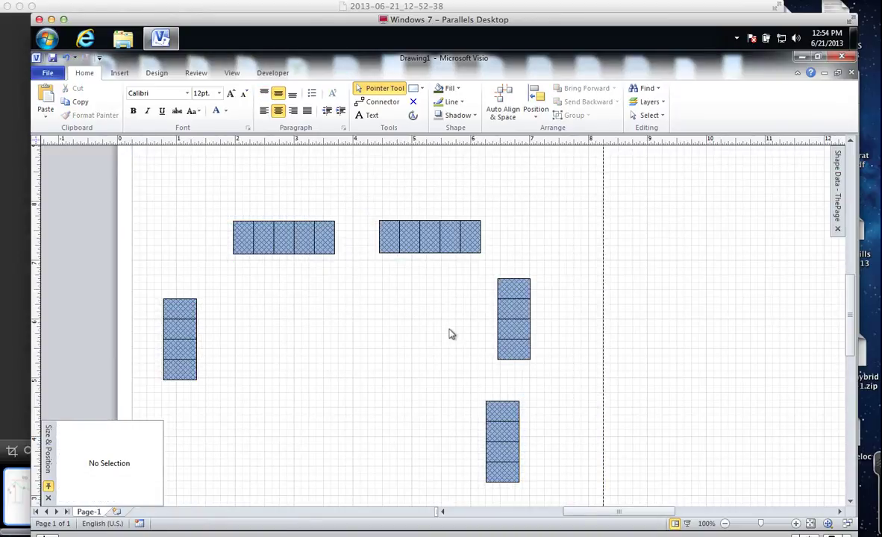
{"action": "scroll", "coordinate": [377, 281], "scroll_direction": "down", "scroll_amount": 5}
{"action": "scroll", "coordinate": [376, 282], "scroll_direction": "up", "scroll_amount": 3}
{"action": "scroll", "coordinate": [376, 281], "scroll_direction": "left", "scroll_amount": 3}
{"action": "scroll", "coordinate": [376, 281], "scroll_direction": "up", "scroll_amount": 2}
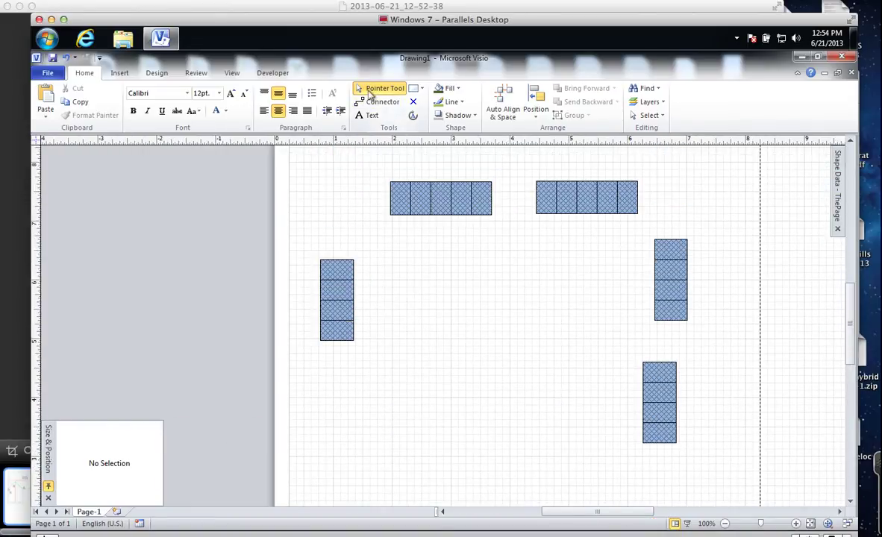
{"action": "left_click_drag", "start_coordinate": [296, 160], "coordinate": [737, 429]}
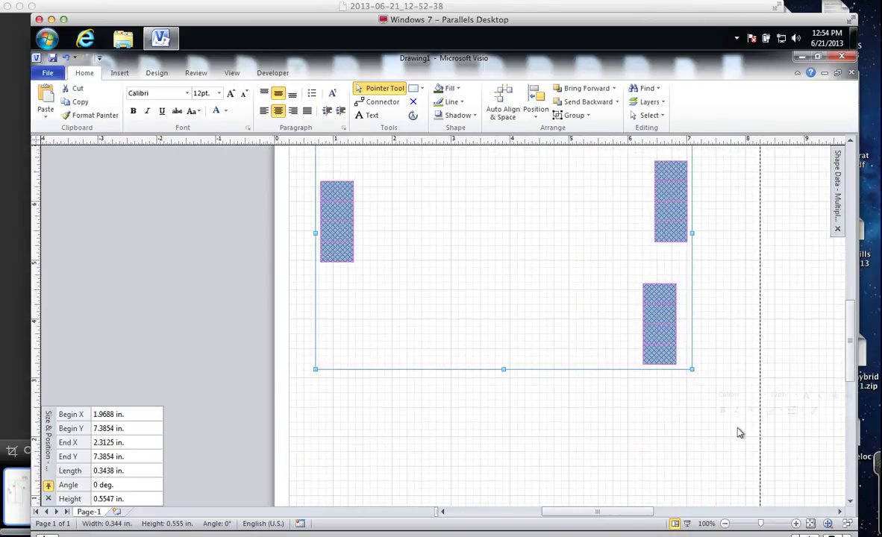
{"action": "left_click", "coordinate": [660, 102]}
{"action": "left_click", "coordinate": [664, 118]}
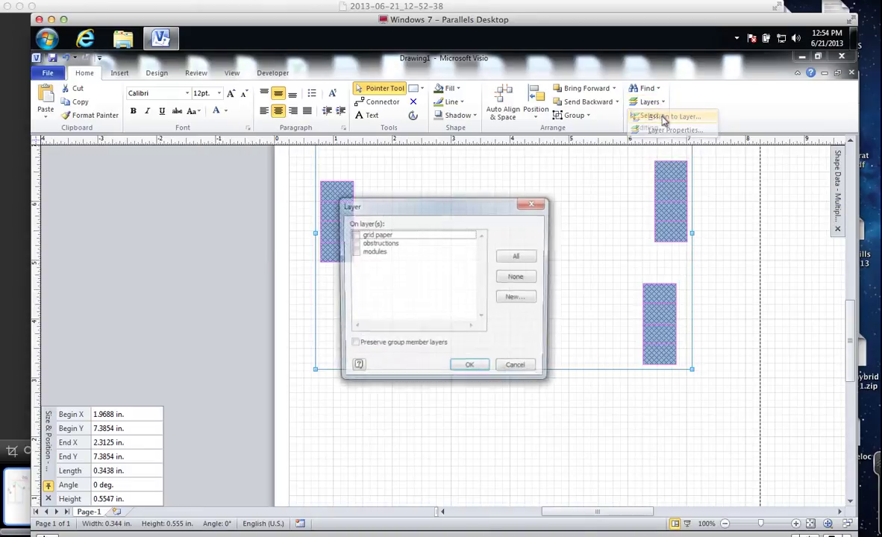
{"action": "left_click", "coordinate": [354, 253]}
{"action": "left_click", "coordinate": [467, 369]}
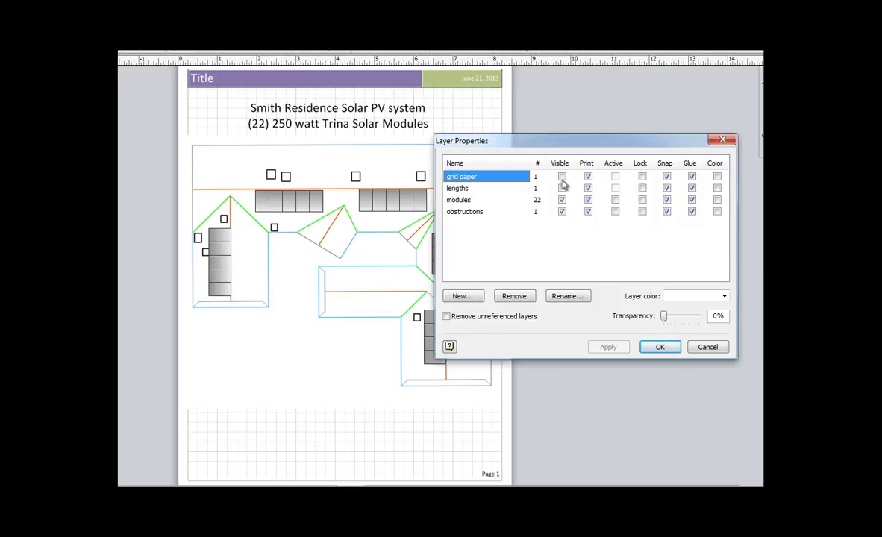
Make grid paper visible and obstructions hidden in Layer Properties, apply, and close.
{"action": "left_click", "coordinate": [562, 177]}
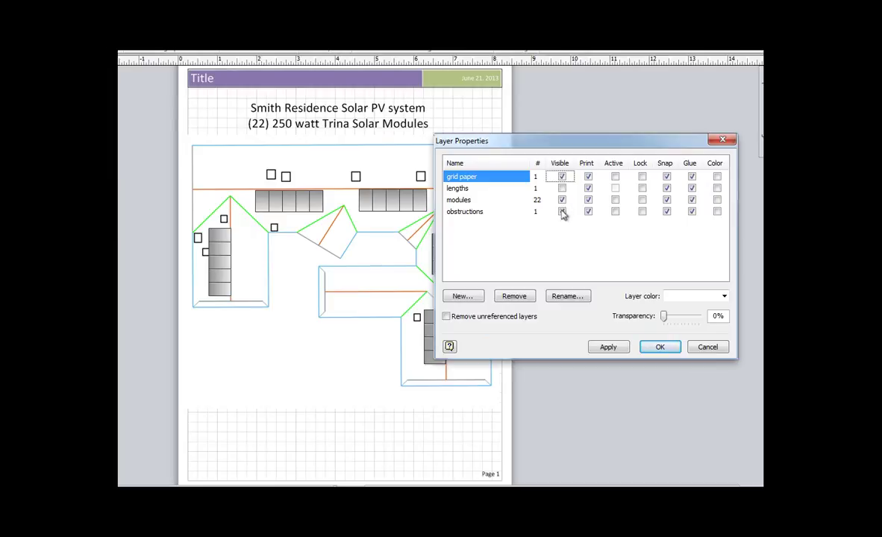
{"action": "left_click", "coordinate": [561, 212]}
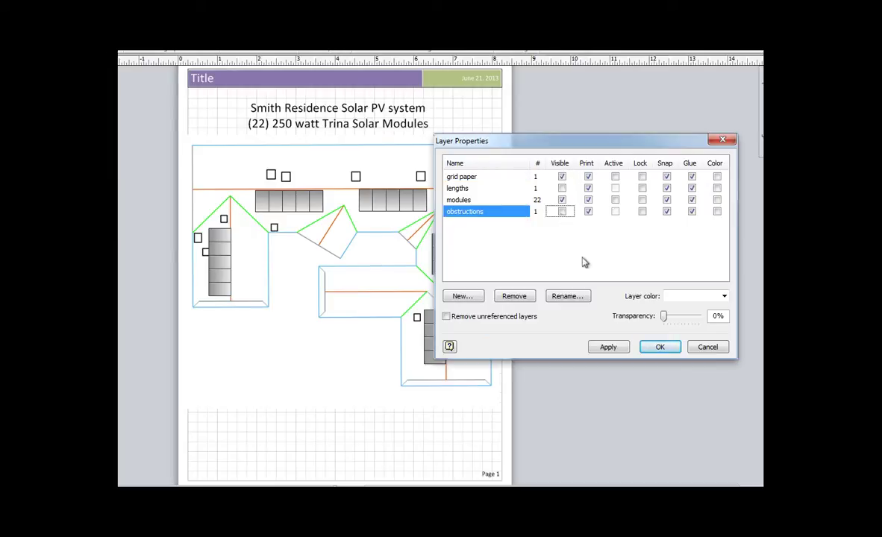
{"action": "left_click", "coordinate": [607, 346]}
{"action": "left_click", "coordinate": [659, 348]}
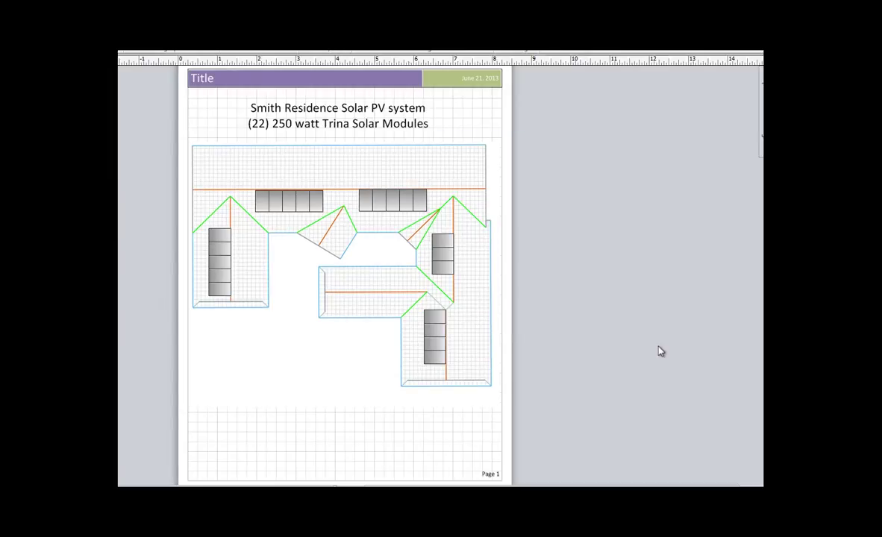